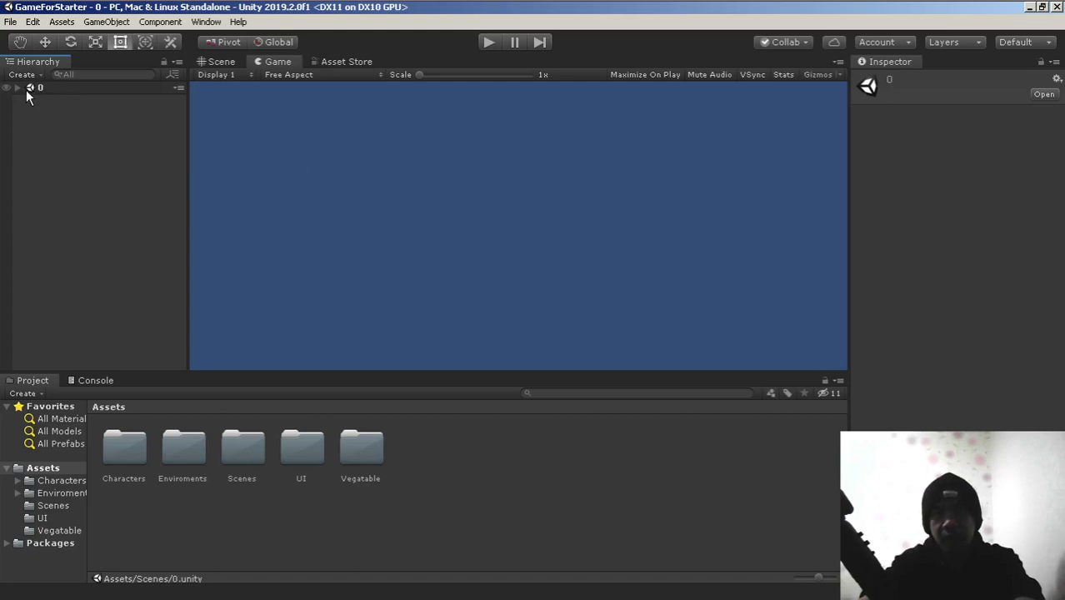
Step: Show scene 0 in the Scenes folder, expand its hierarchy, and delete the empty GameObject
double_click(246, 443)
click(135, 453)
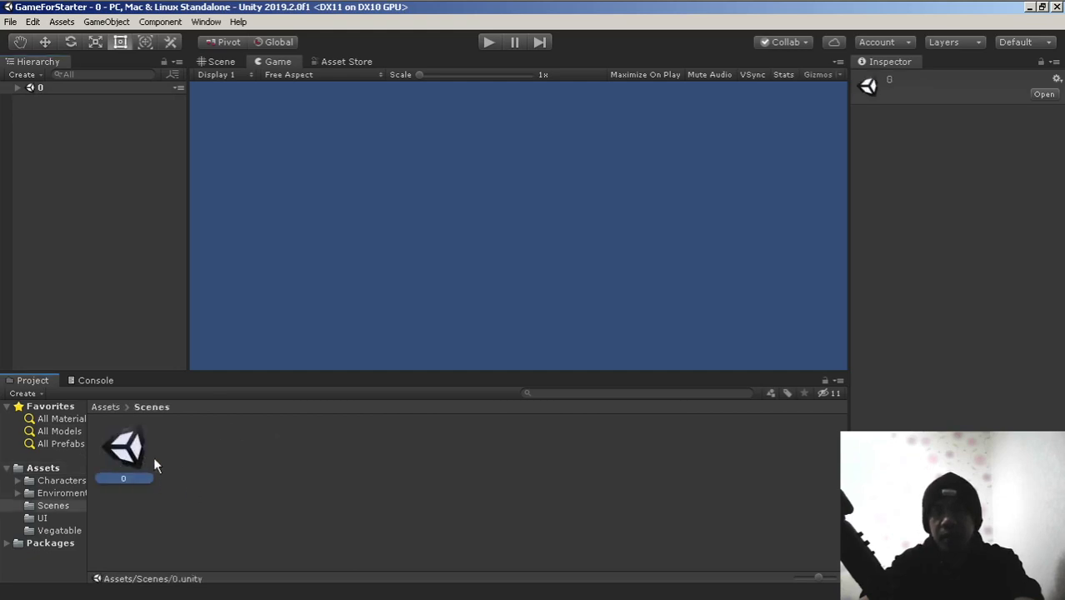
click(17, 88)
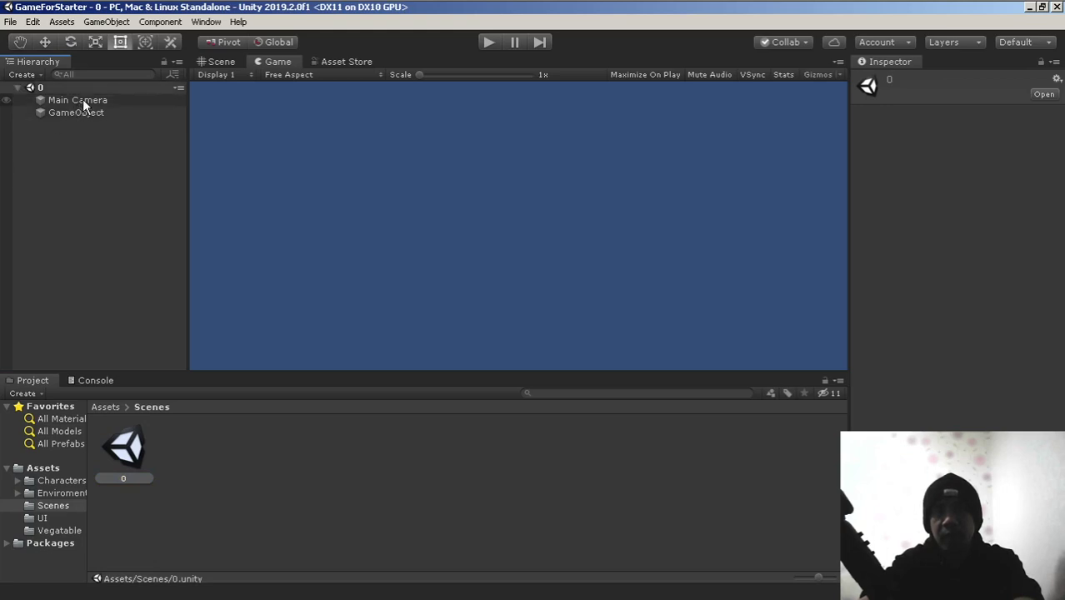
click(48, 100)
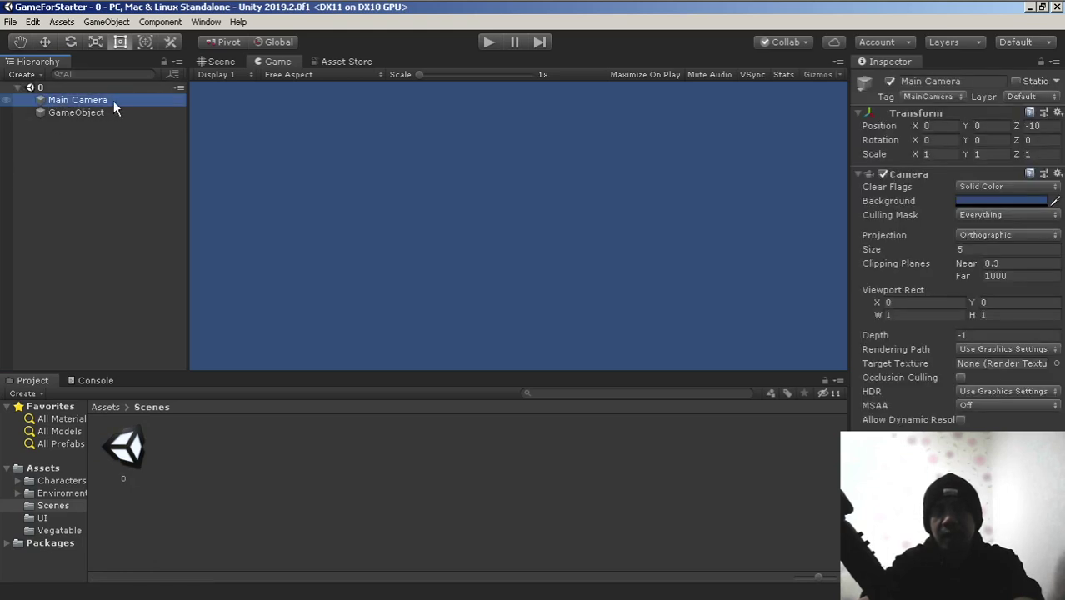
click(75, 115)
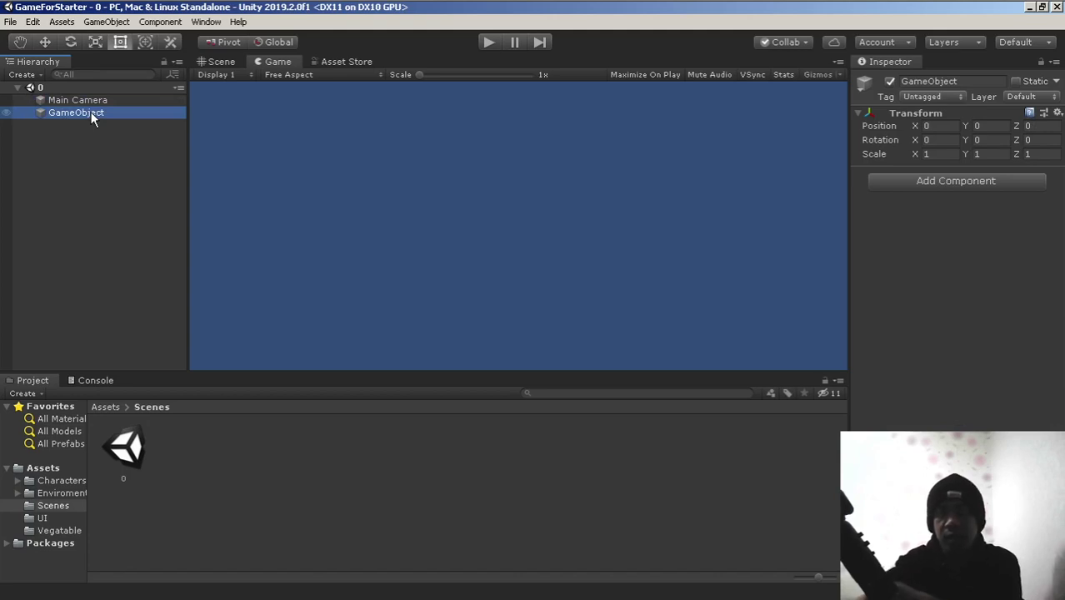
key(Delete)
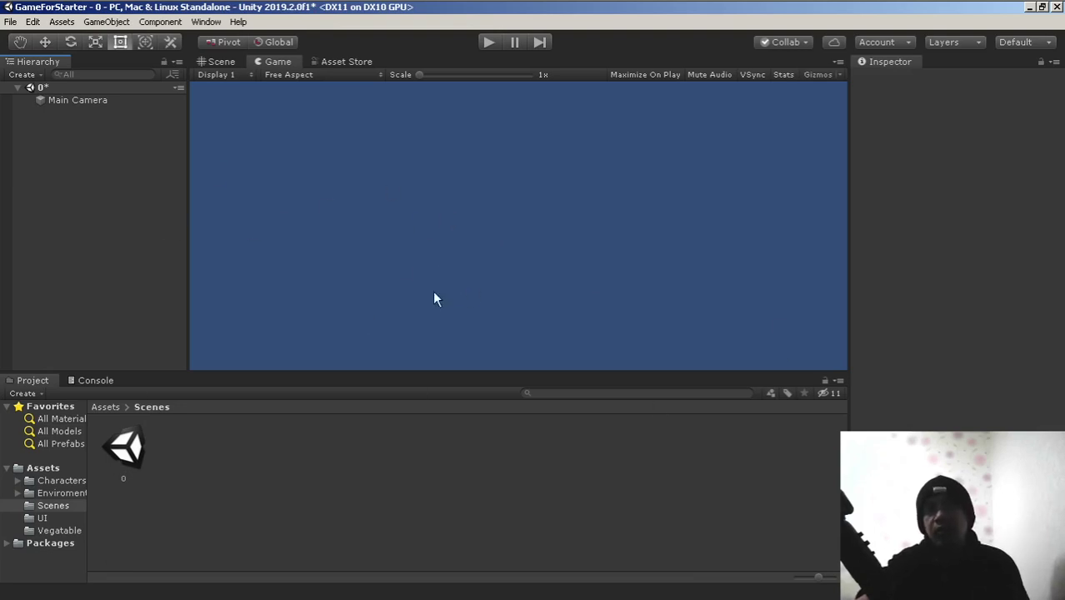
Step: Save the current scene and the whole project
click(8, 25)
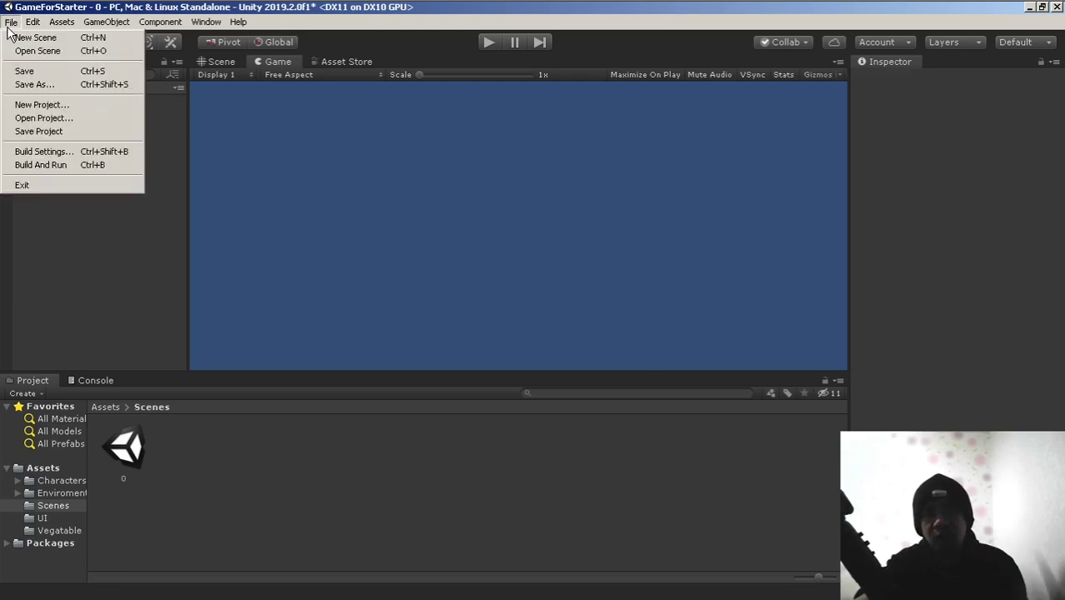
click(26, 72)
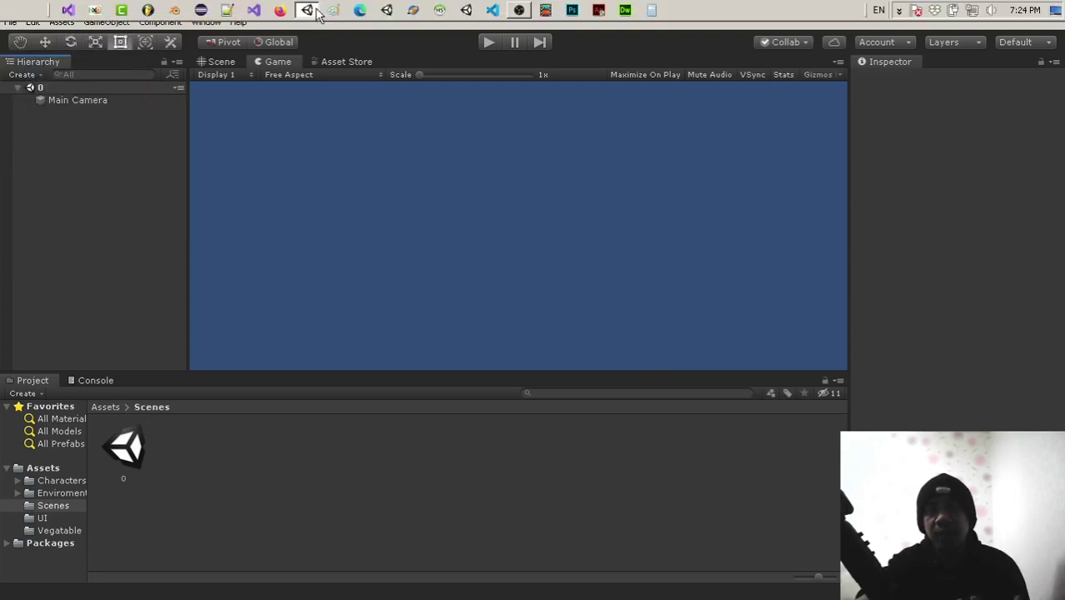
click(11, 22)
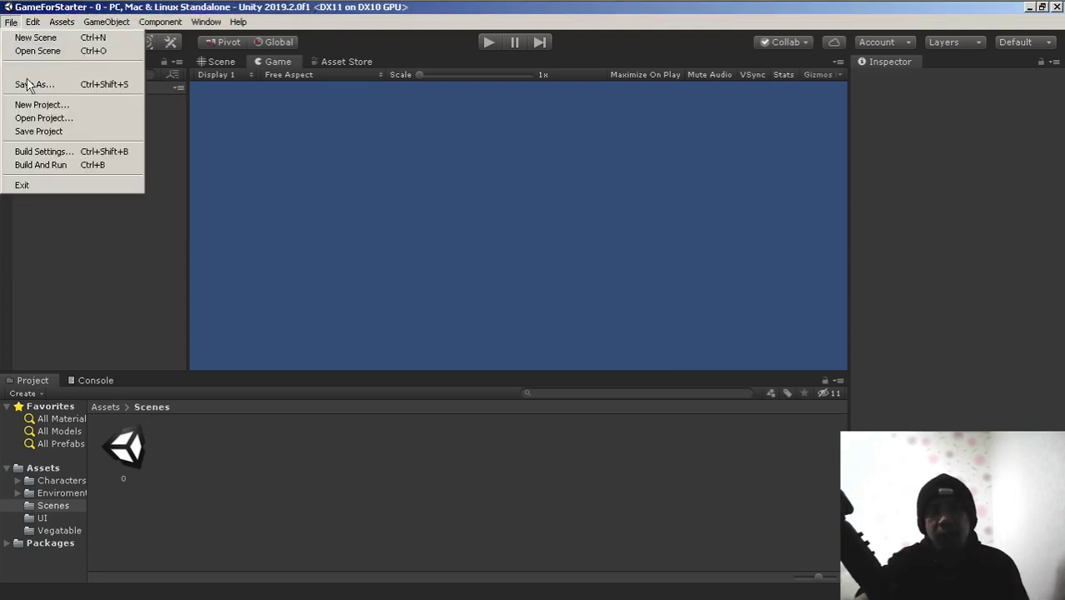
click(39, 132)
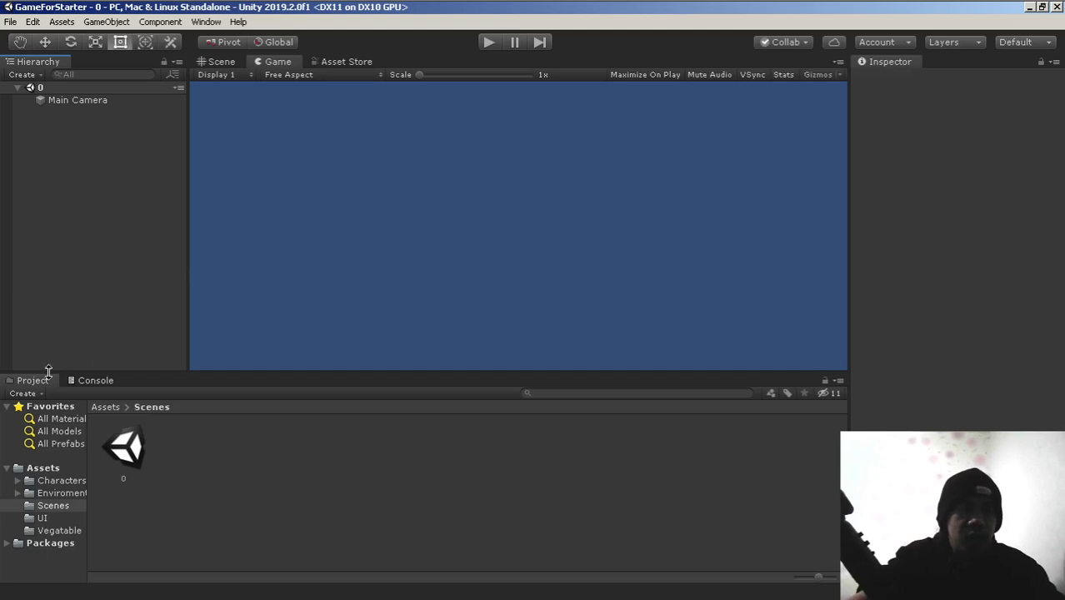
Step: Widen the project's folder tree until the folder names fit, and list the root Assets folder
drag(88, 407, 138, 412)
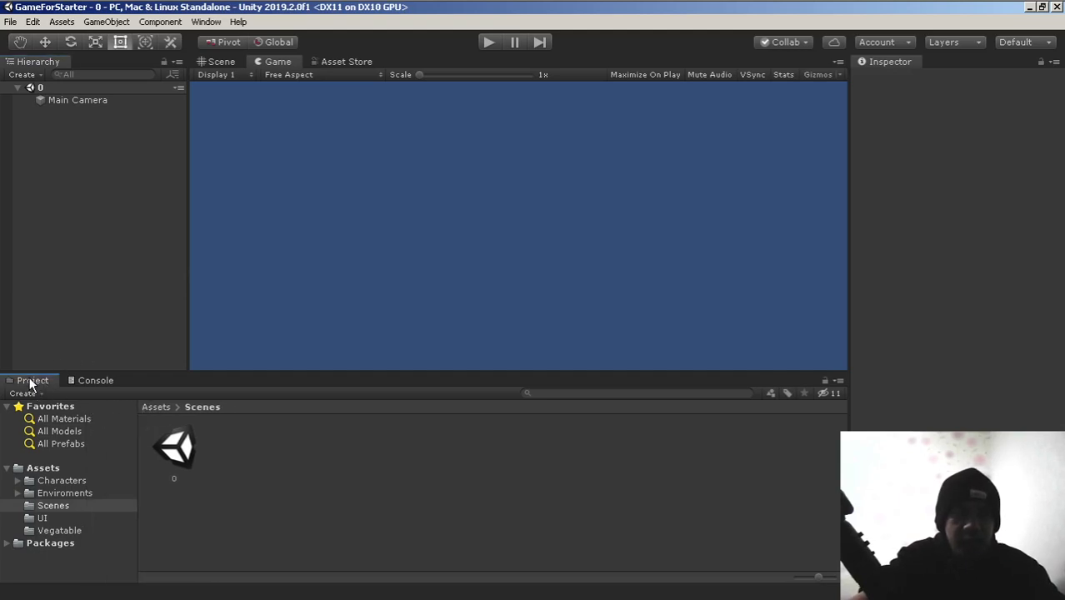
click(47, 471)
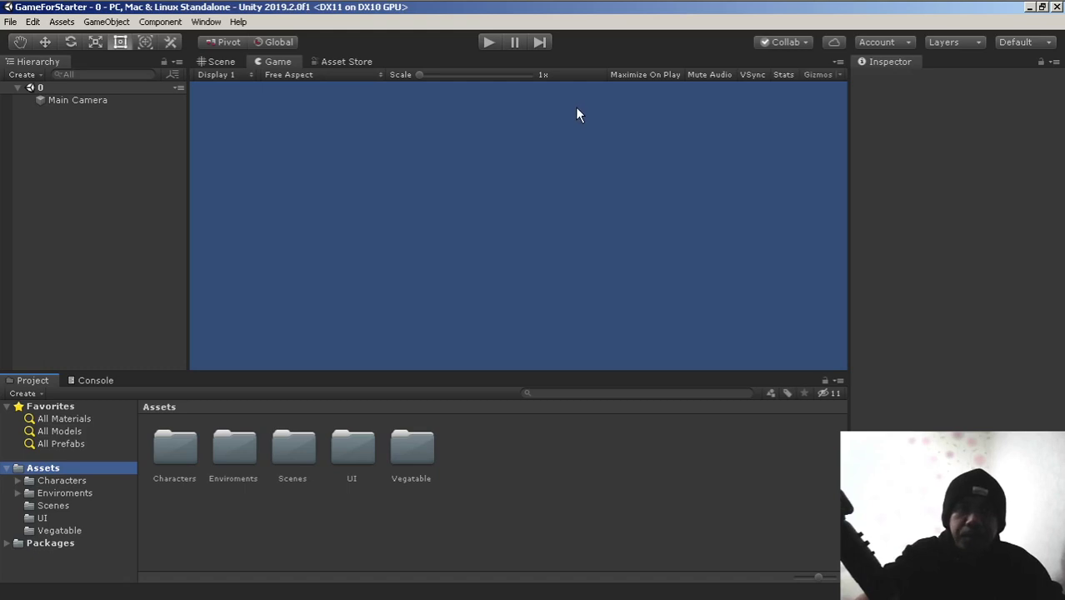
Step: Examine the Main Camera's rectangular frame in the Scene view
click(221, 65)
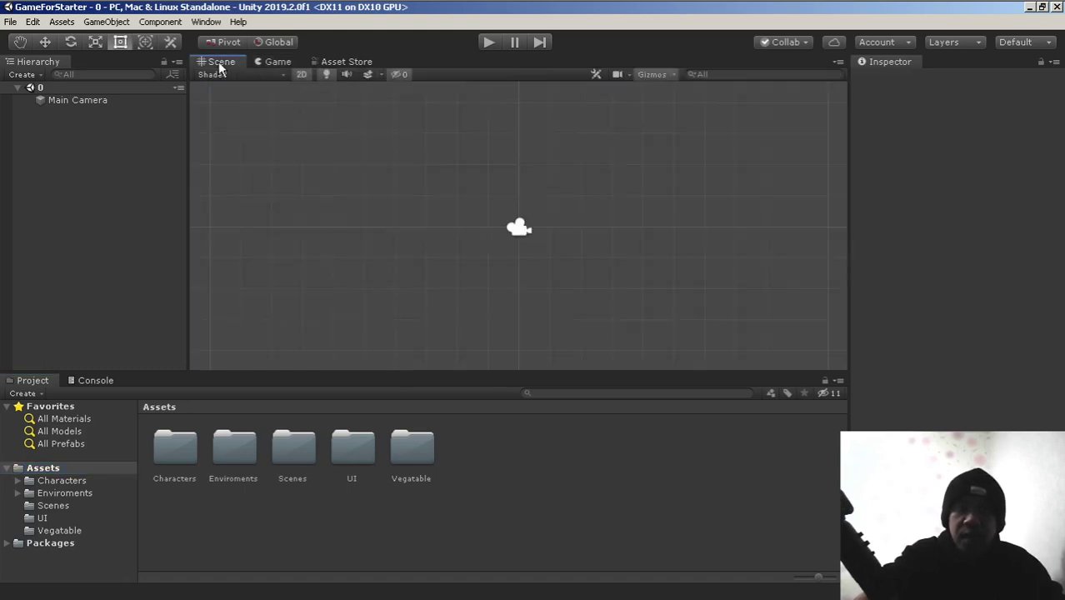
click(77, 101)
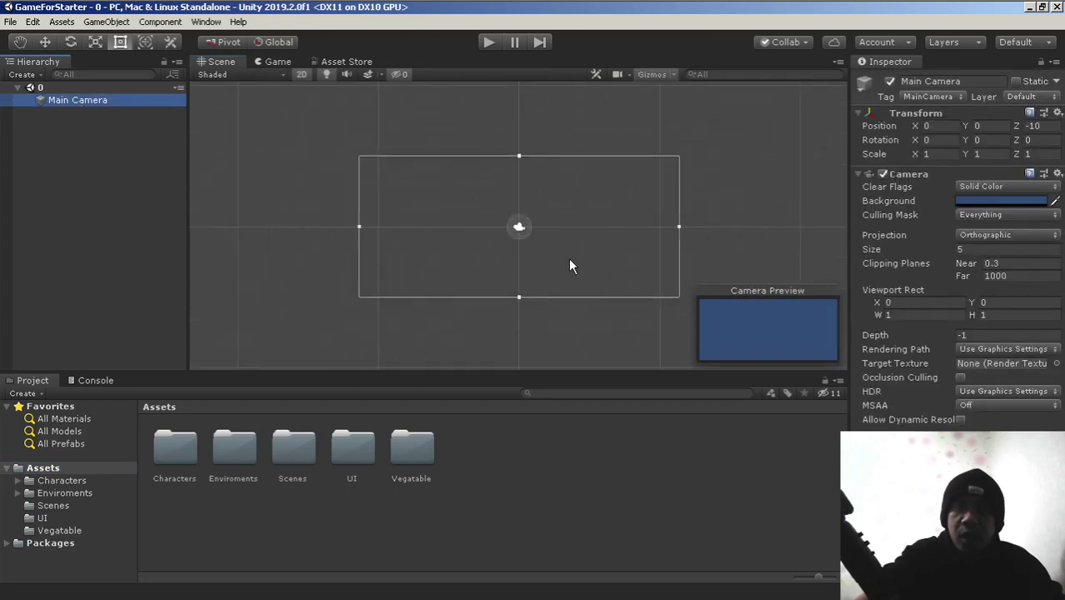
scroll(554, 256, up, 2)
middle_drag(542, 254, 492, 252)
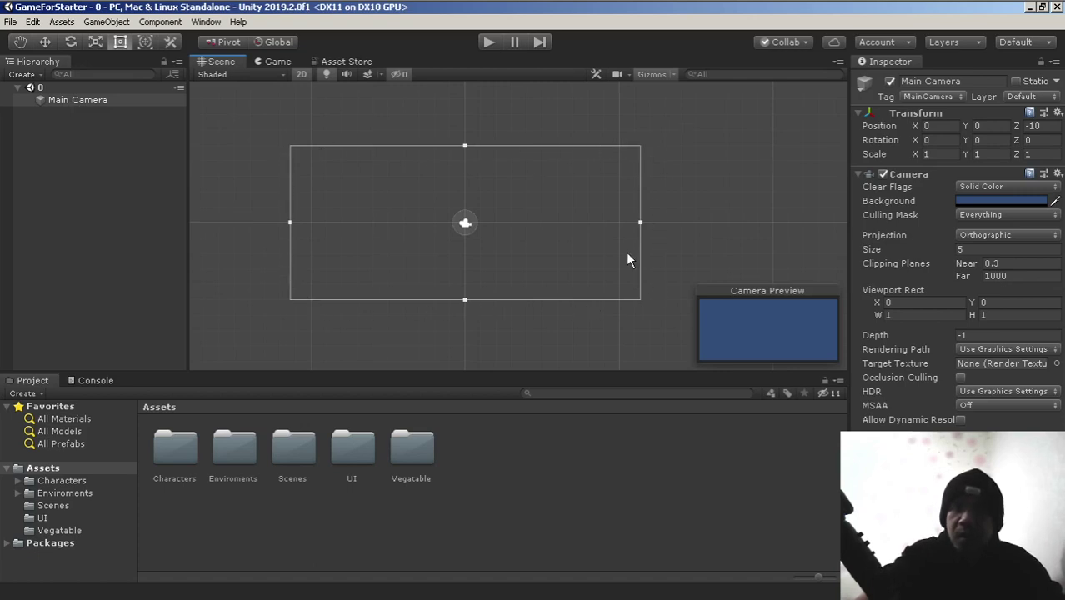
scroll(624, 254, up, 2)
scroll(480, 186, down, 3)
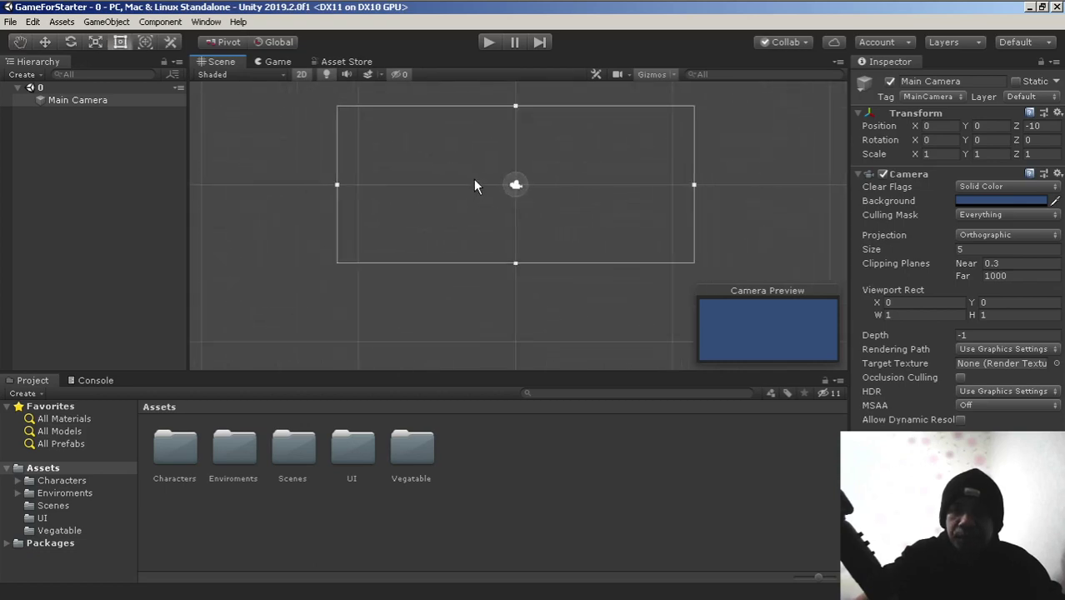
scroll(474, 185, up, 1)
middle_drag(499, 181, 415, 219)
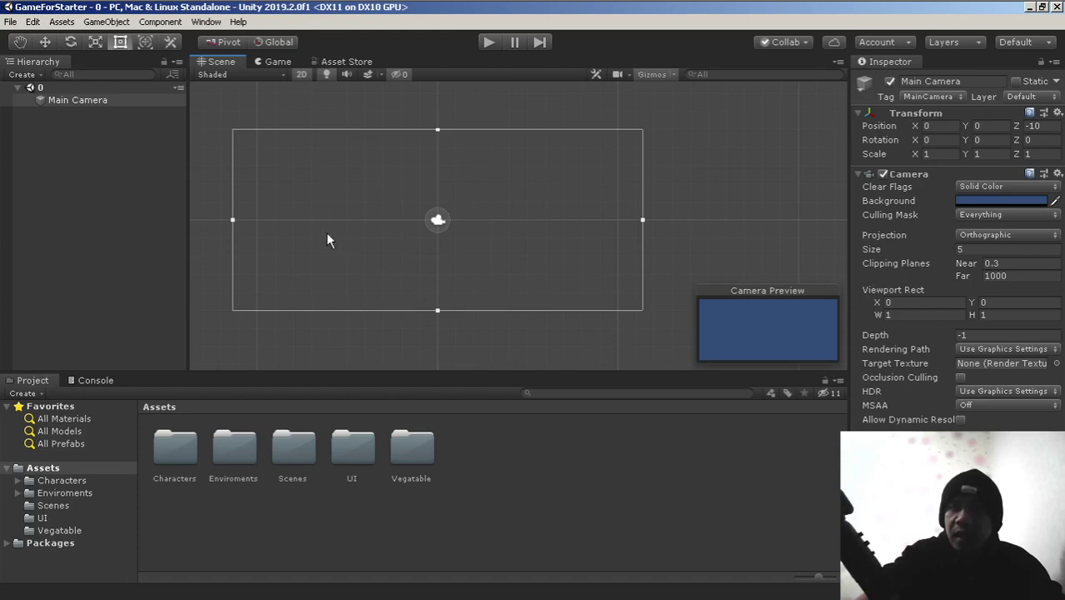
Step: Compare the Main Camera's frame in the Scene view with the picture in the Game view
click(278, 62)
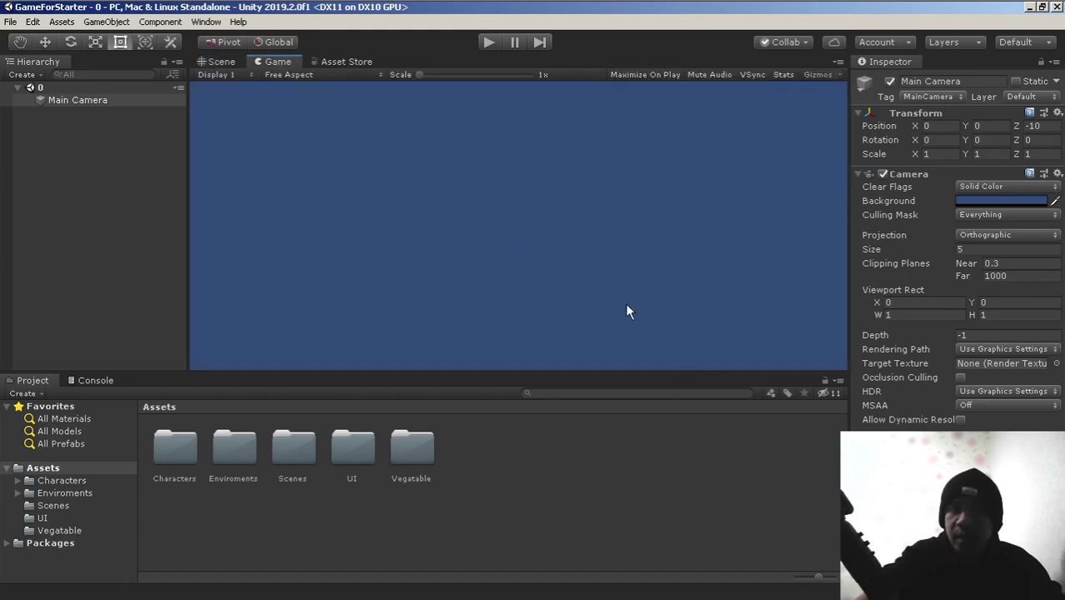
click(217, 62)
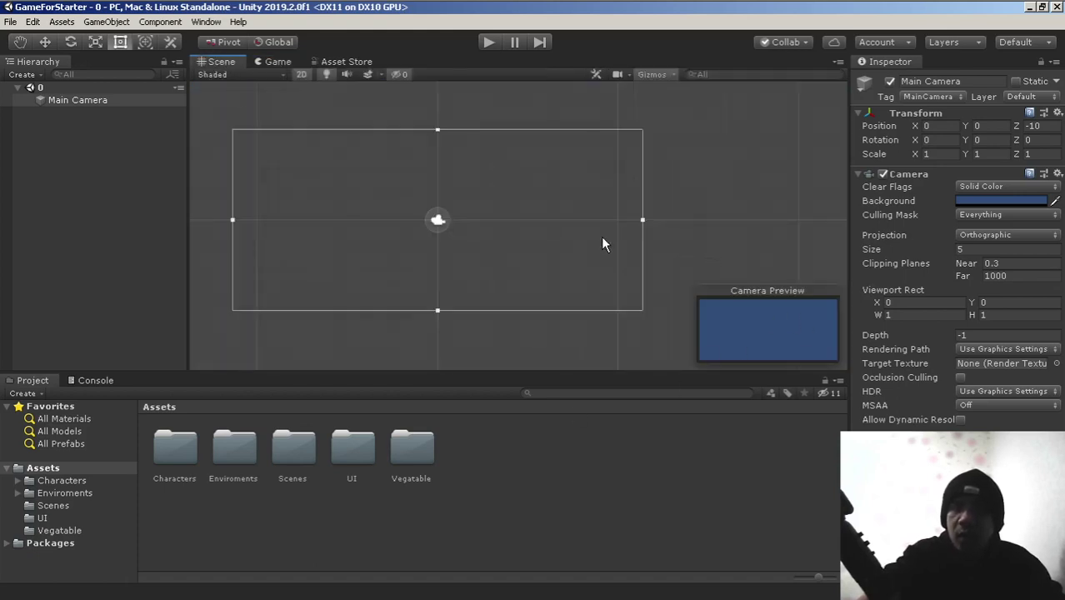
middle_drag(707, 234, 630, 239)
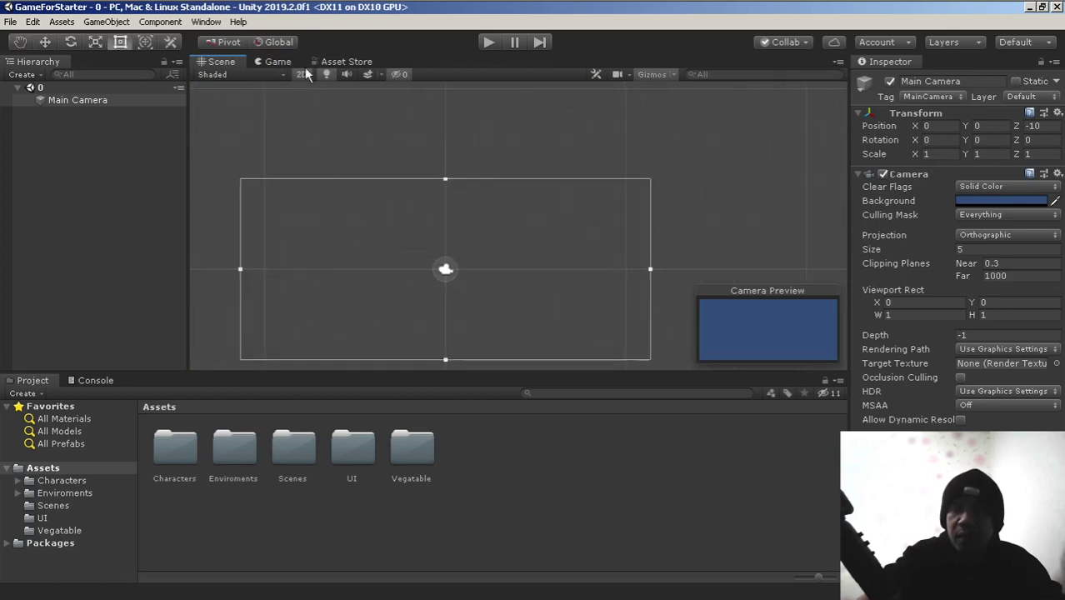
click(275, 61)
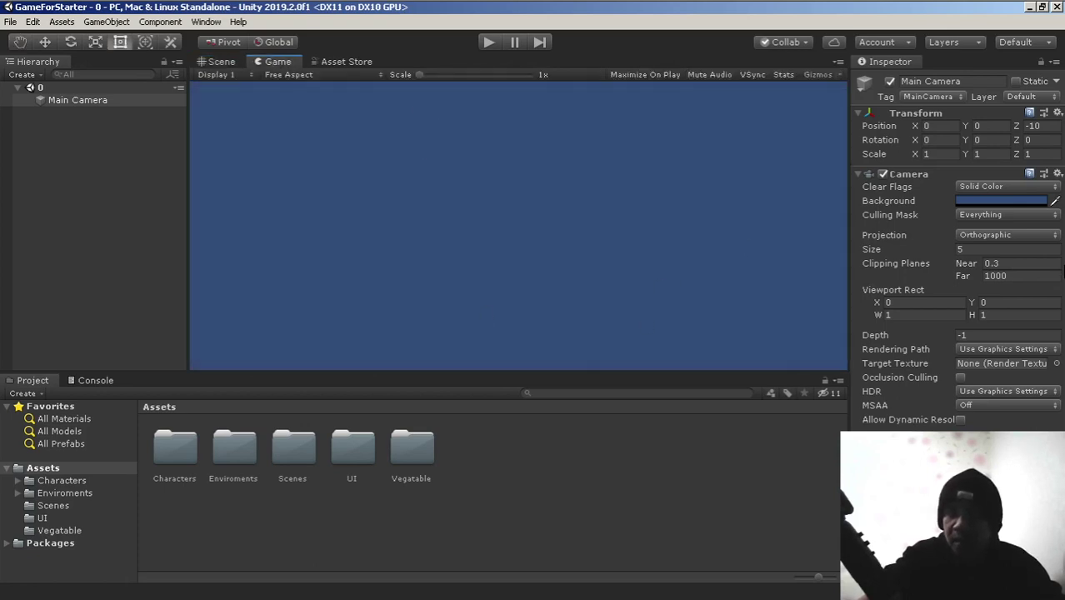
click(219, 61)
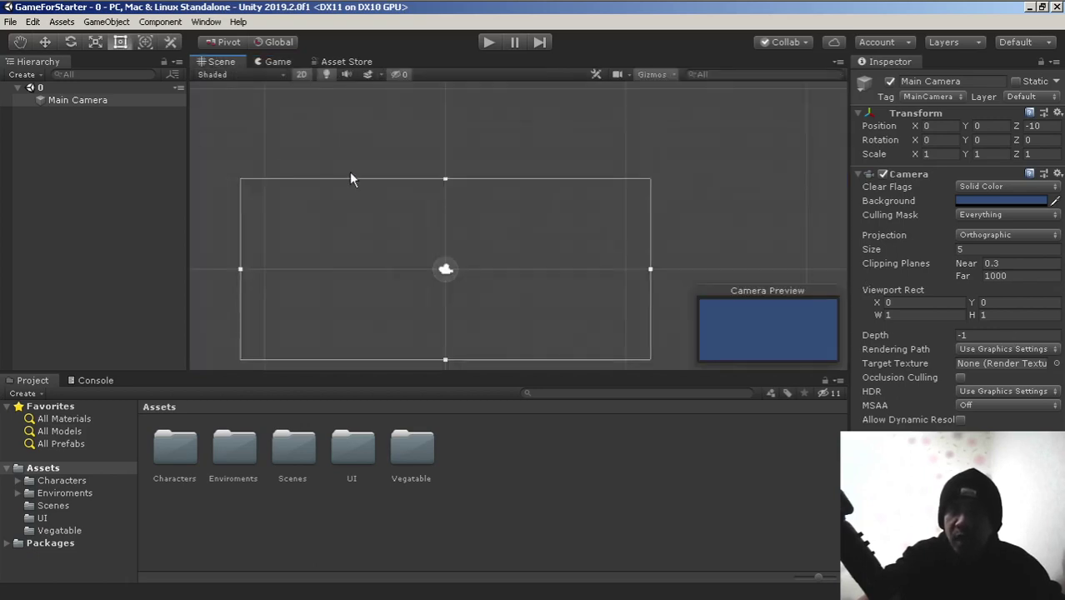
scroll(449, 281, up, 1)
middle_drag(449, 282, 454, 245)
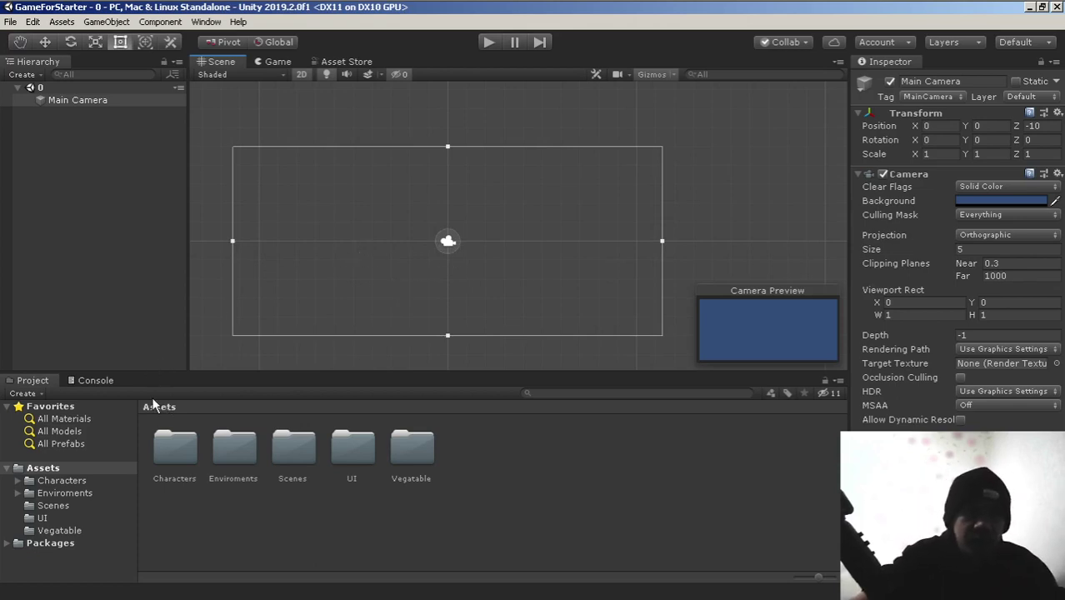
Step: Open the Mage folder inside the Characters assets
click(45, 469)
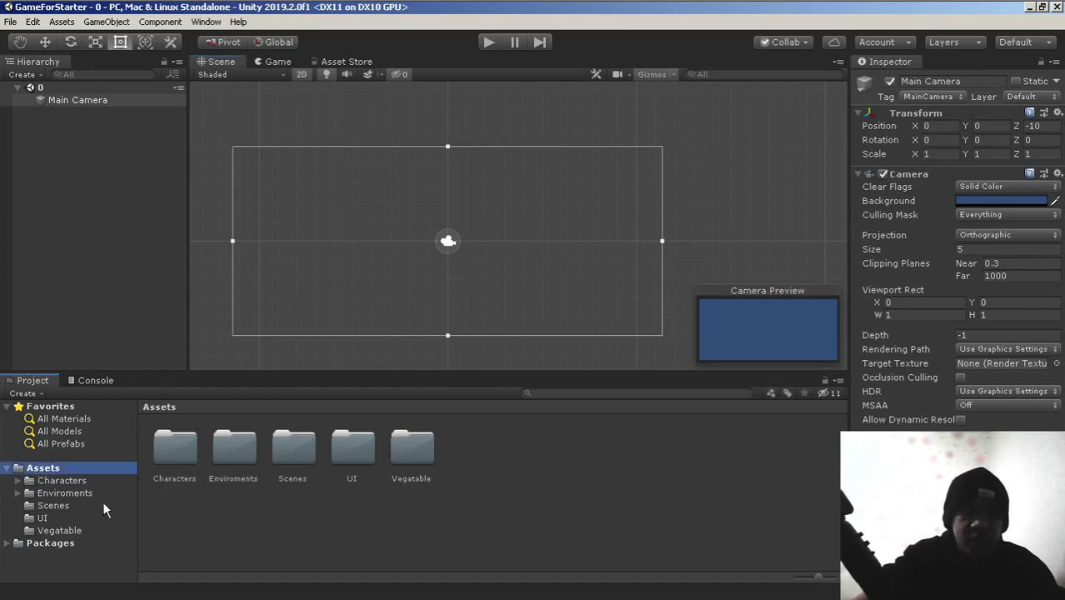
click(176, 454)
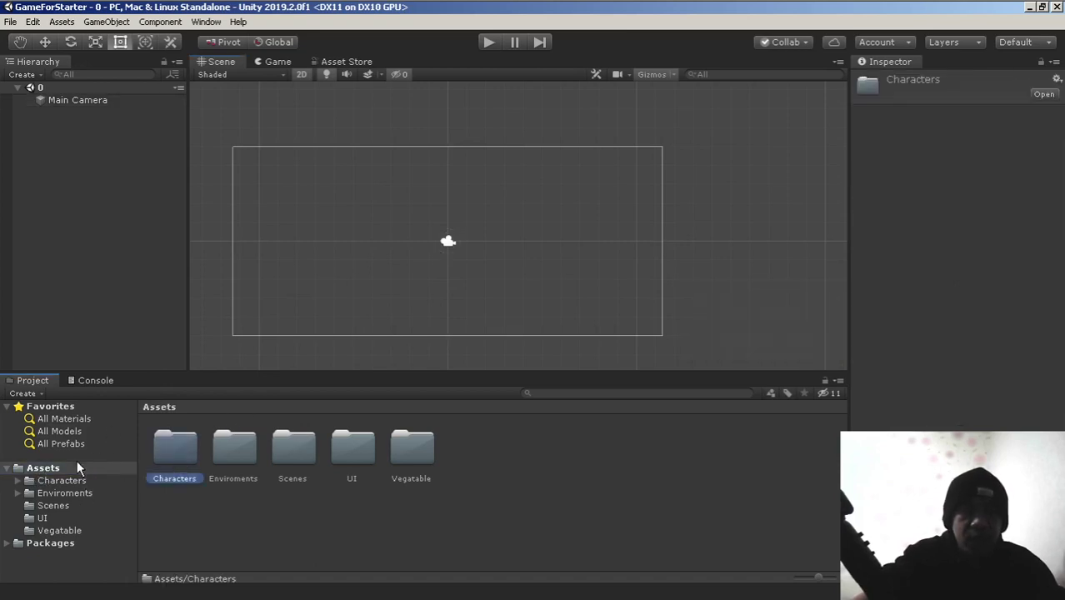
click(74, 481)
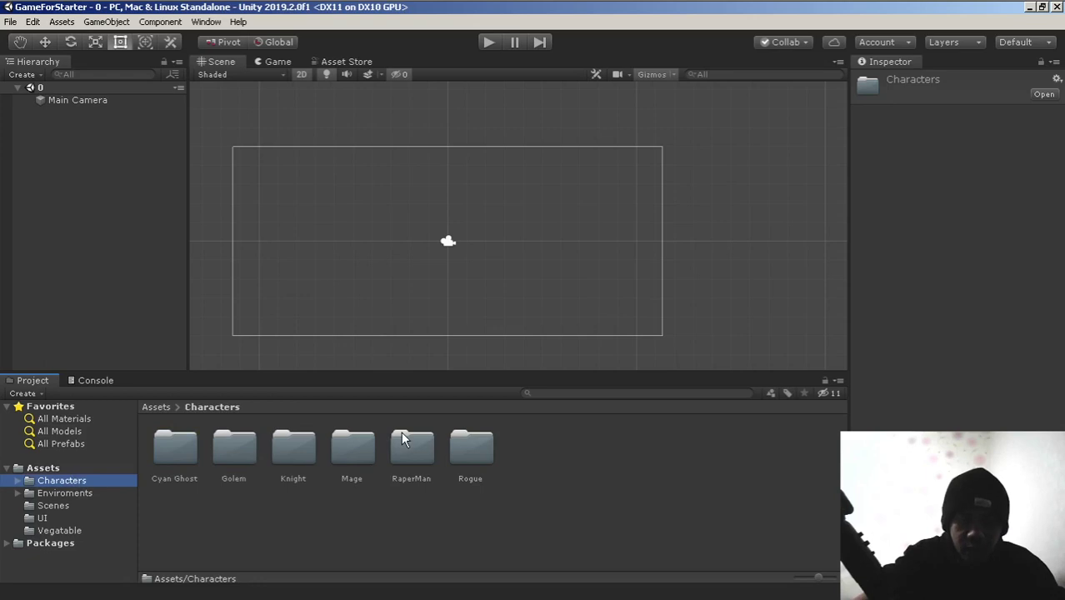
double_click(351, 450)
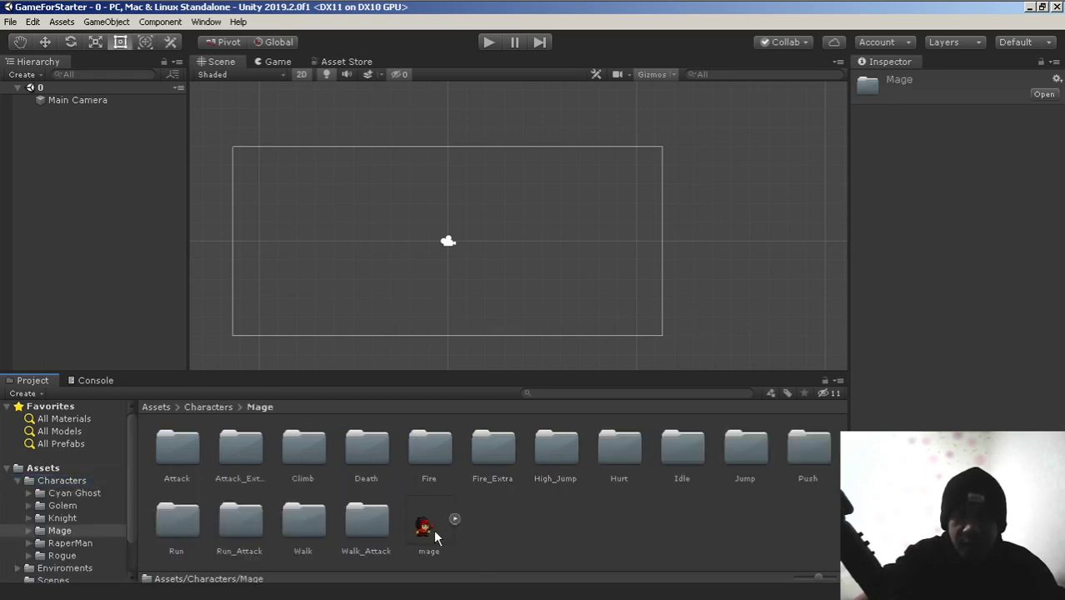
Step: Place the mage sprite inside the camera frame at about X 4.57, Y -0.92 for a Game view check, and delete it
drag(422, 529, 477, 318)
drag(533, 258, 534, 259)
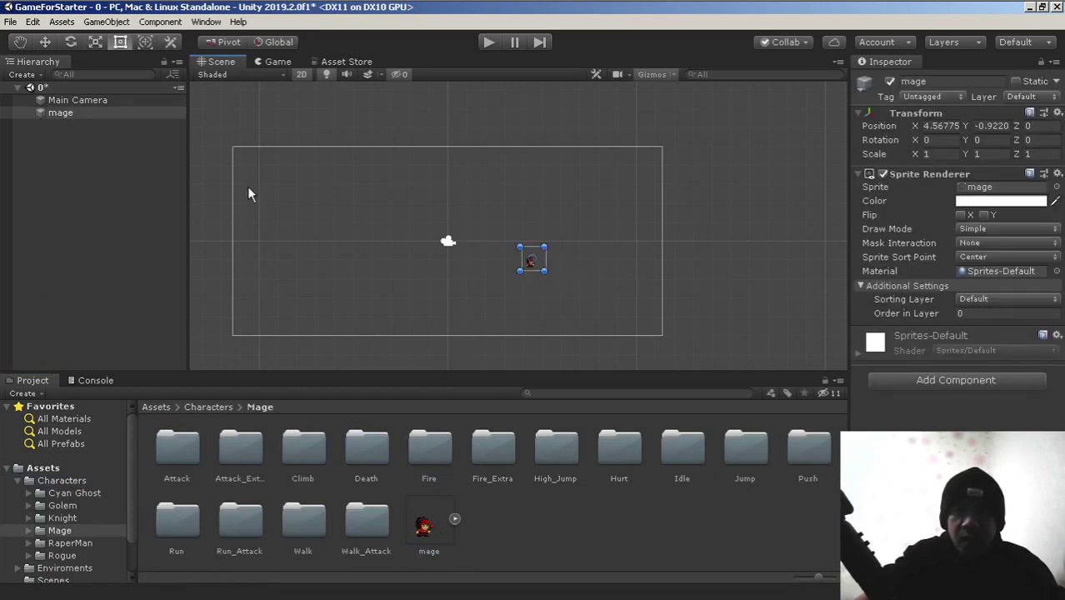
click(277, 62)
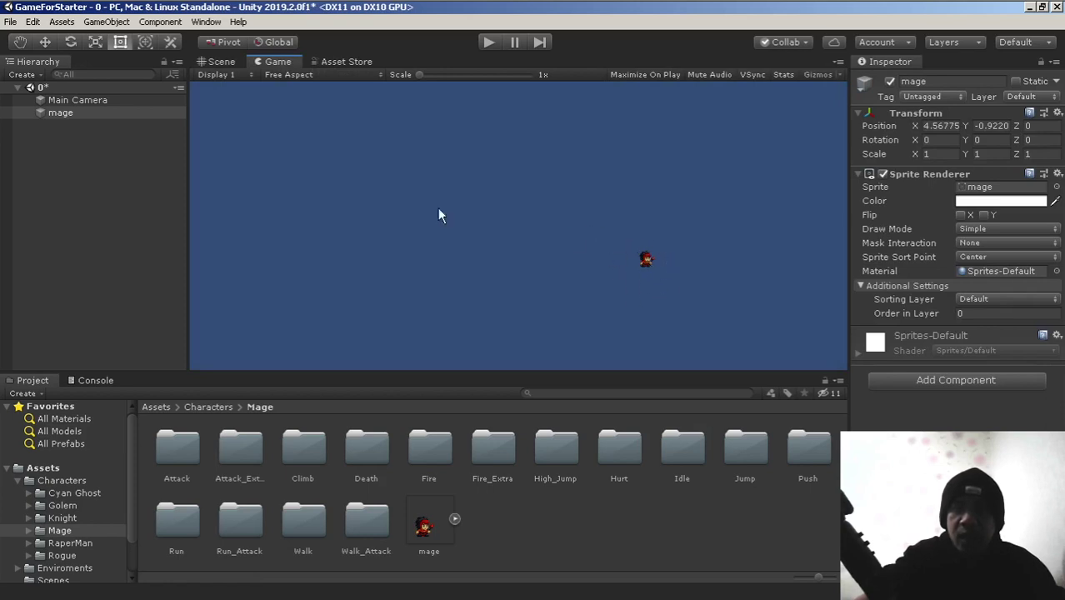
click(218, 62)
click(61, 115)
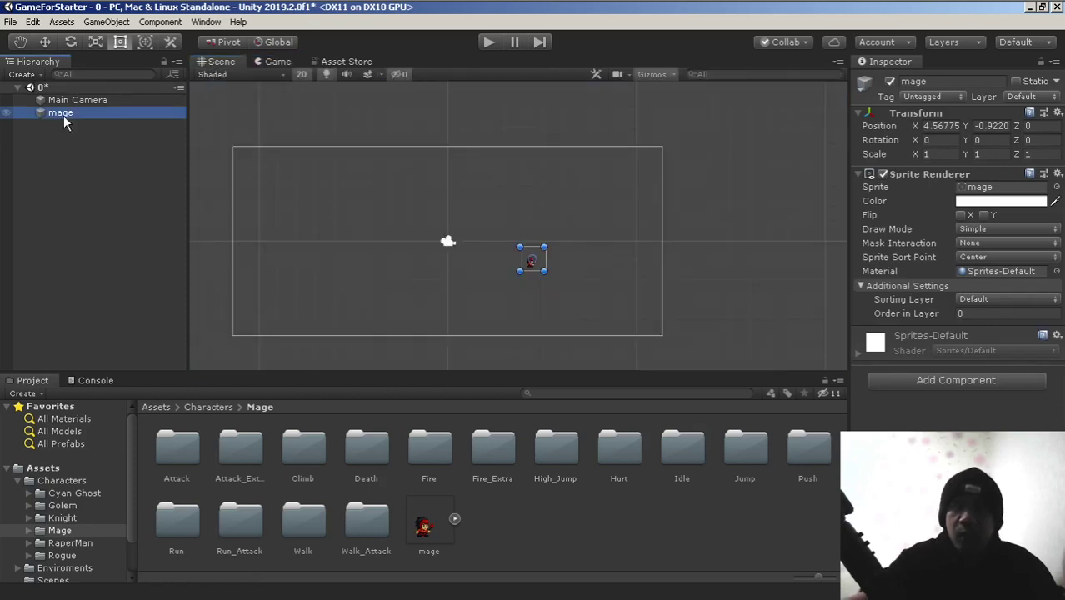
key(Delete)
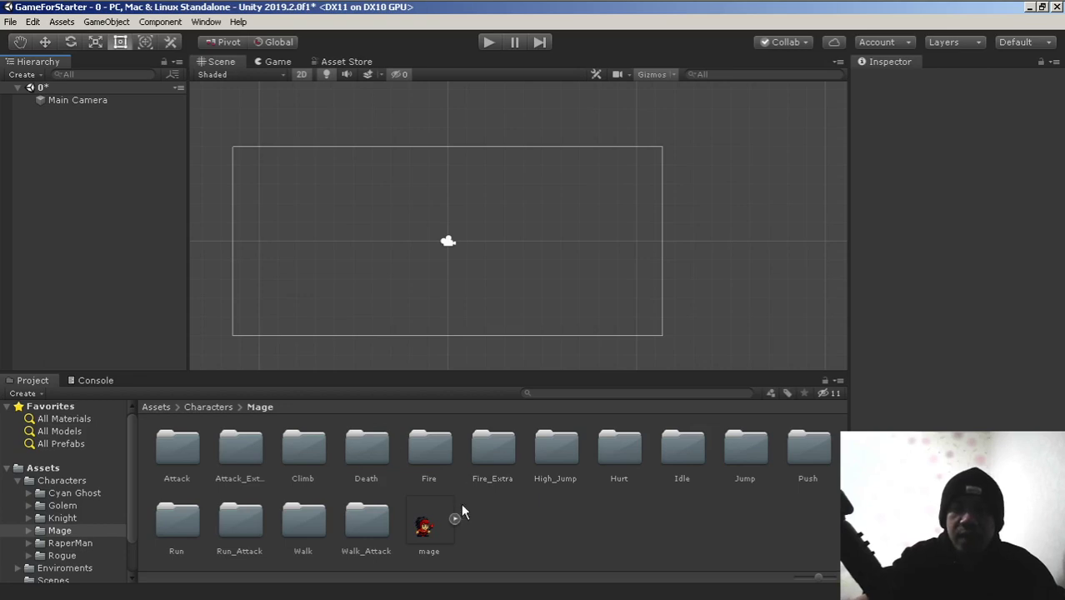
Step: Place the mage sprite outside the camera frame at about X 12.78, Y -1.5, and compare the Scene and Game views
drag(442, 520, 687, 275)
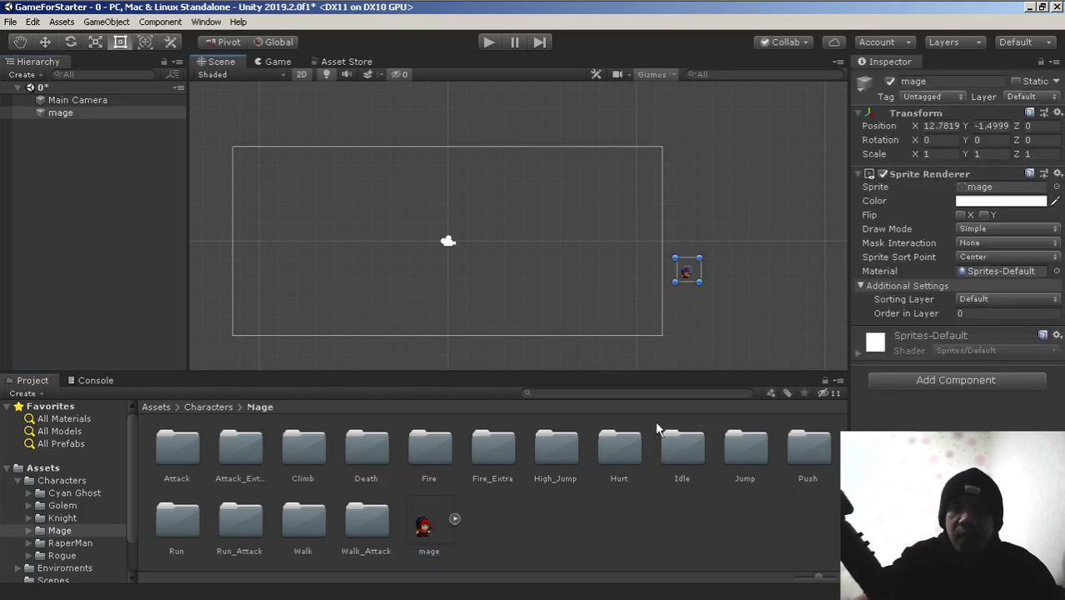
click(277, 62)
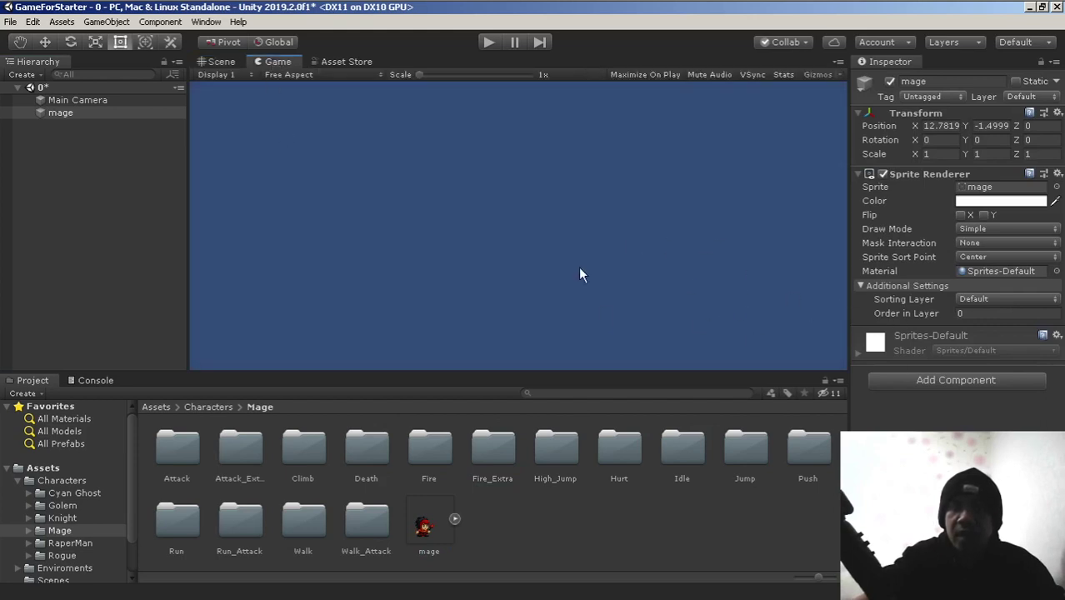
click(218, 64)
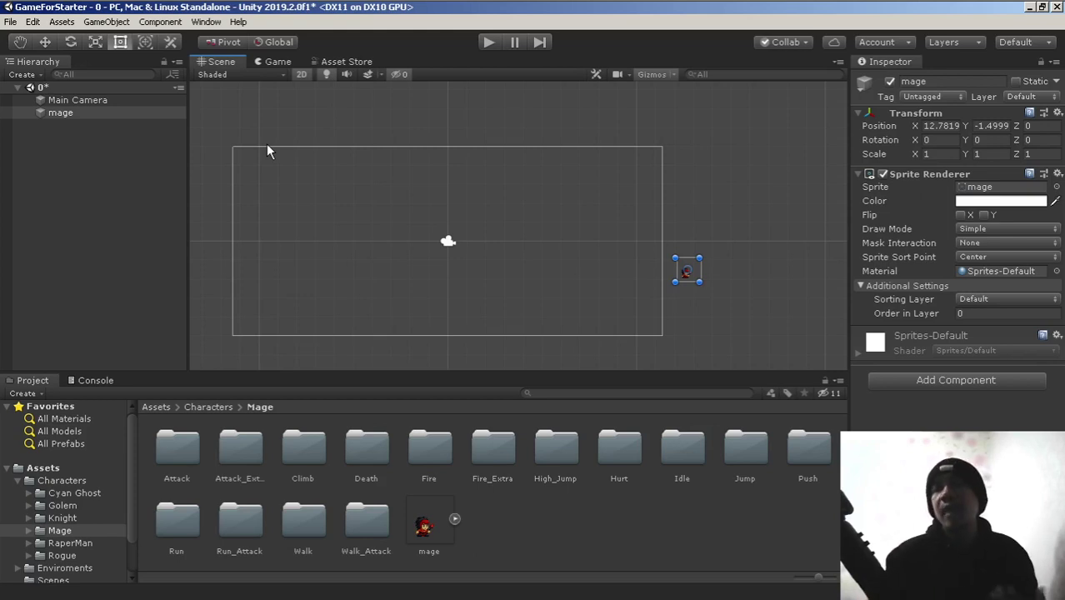
click(278, 62)
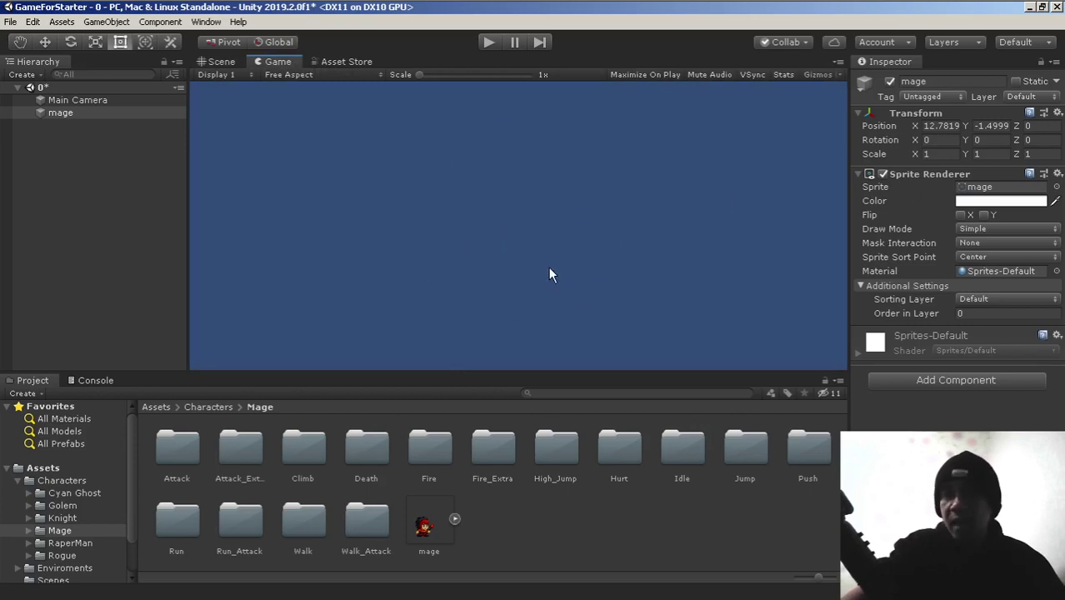
click(215, 62)
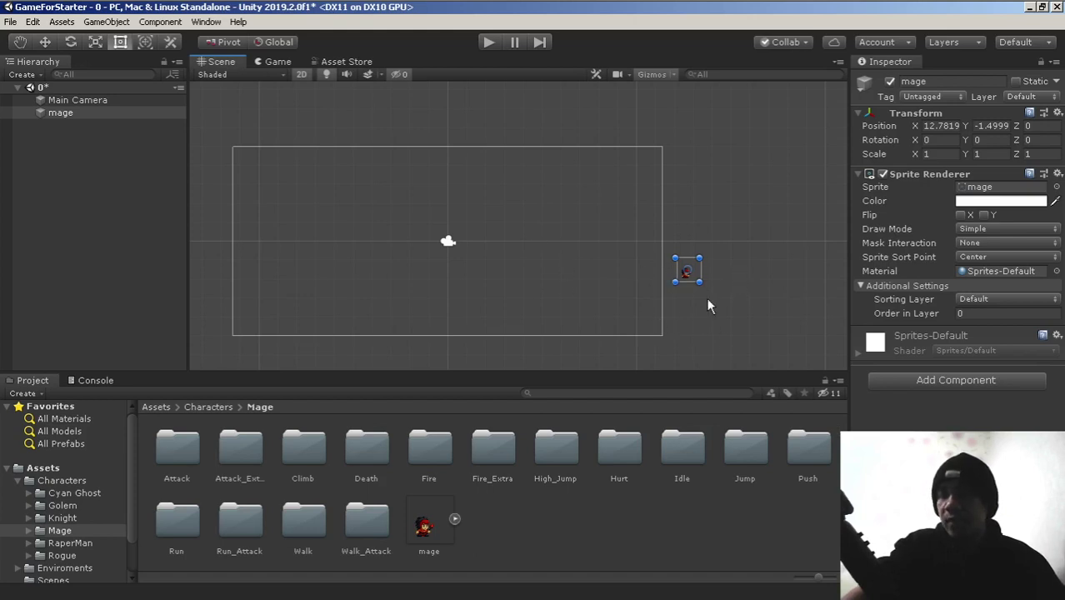
Step: Check the Game view for the mage placed outside the camera frame, and delete that sprite from the scene
click(277, 61)
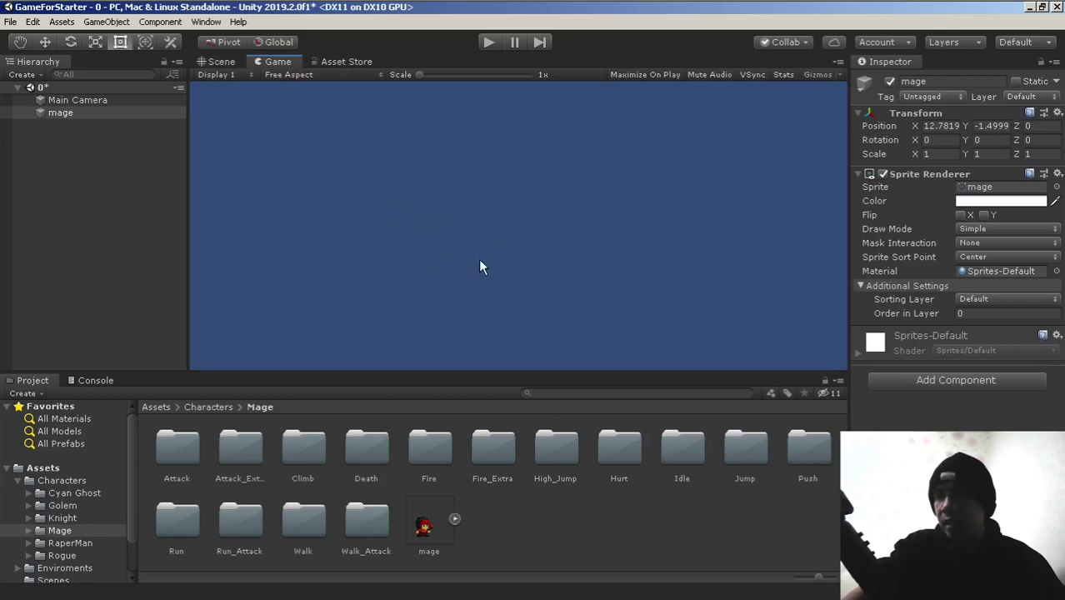
click(216, 62)
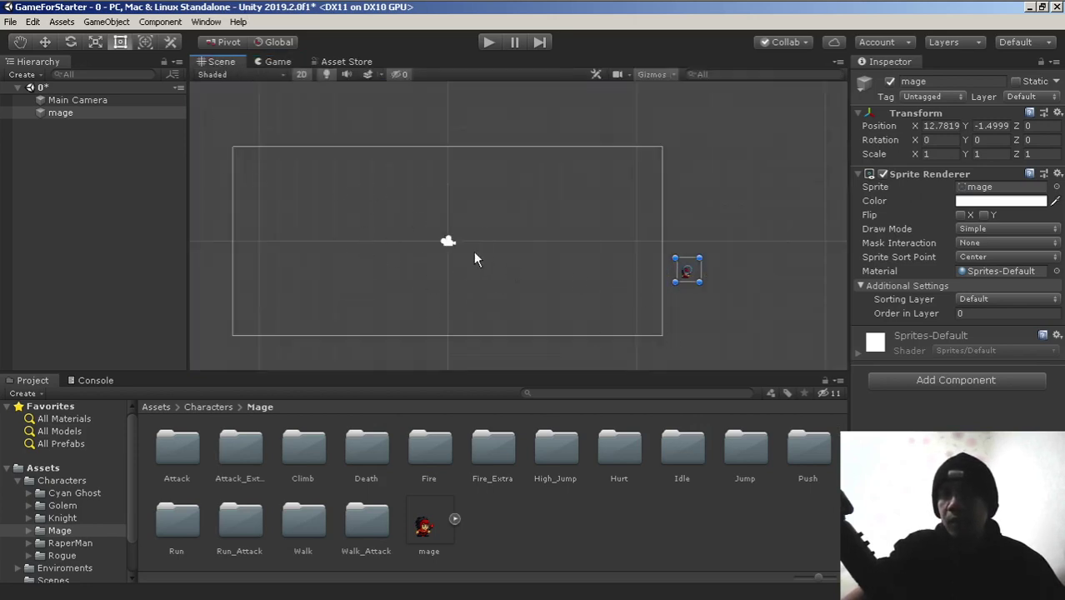
click(74, 114)
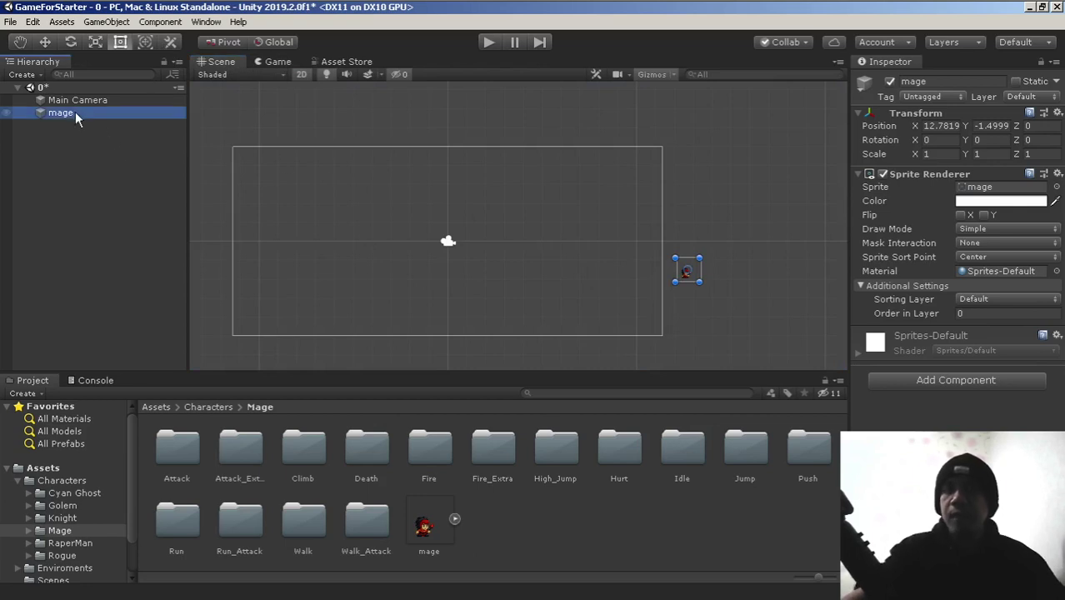
key(Delete)
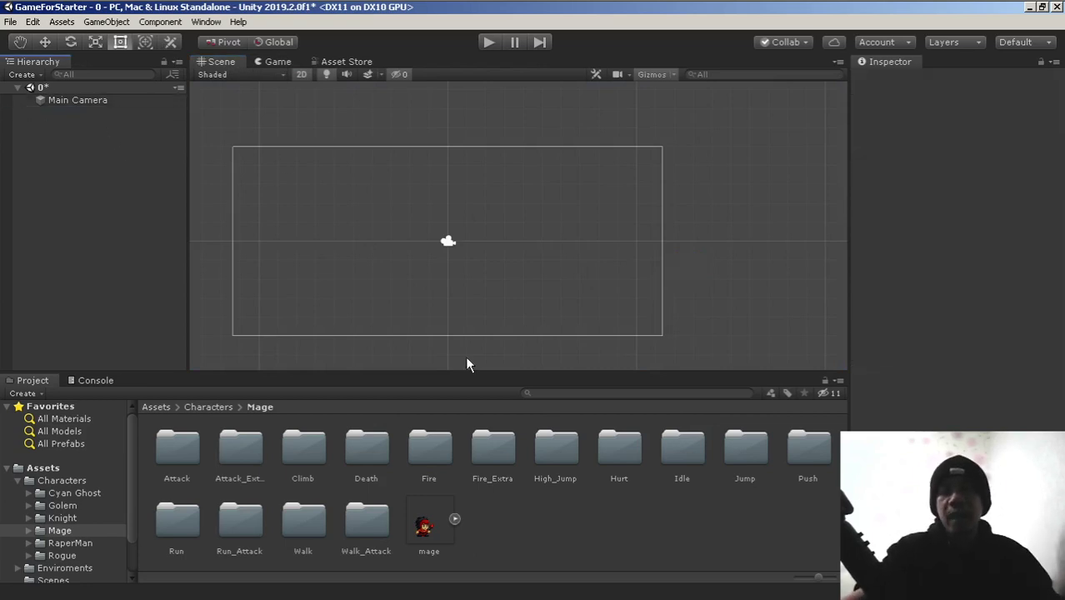
Step: Place the mage sprite inside the camera frame at about X 4.73, Y -0.76, and delete it
drag(428, 527, 536, 266)
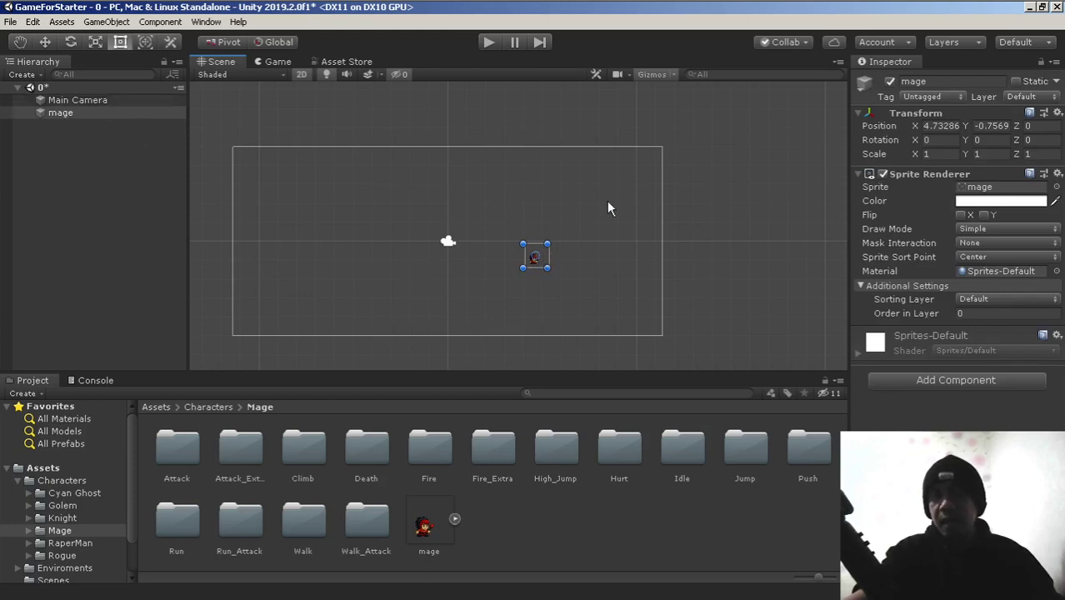
ctrl+click(67, 113)
click(64, 114)
key(Delete)
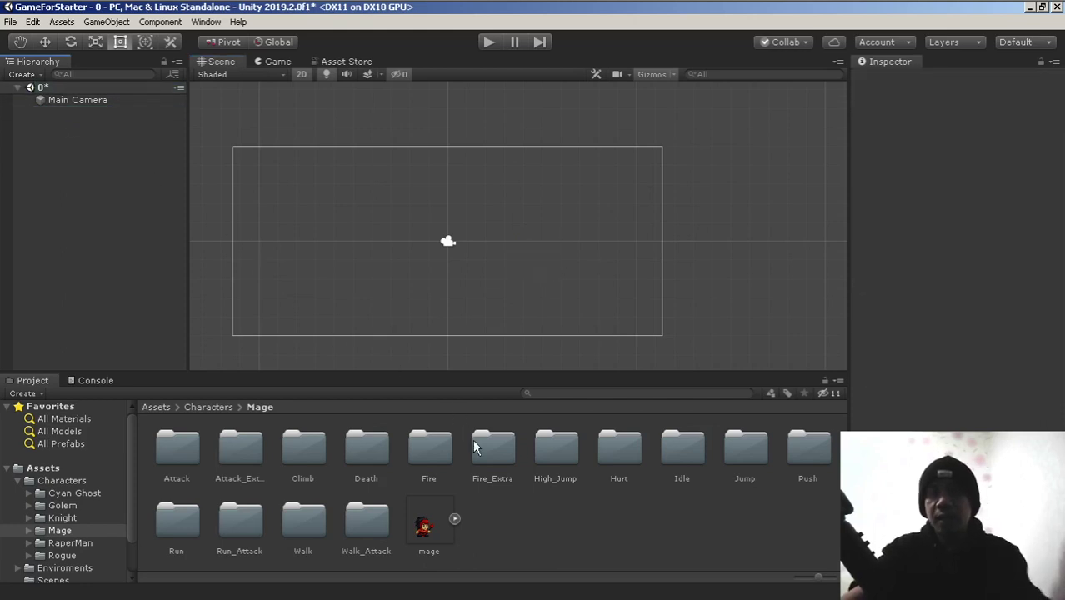
Step: Place the mage sprite on the camera frame's upper edge at about X 3.54, Y 5.10, check it in the Game view, and delete it
drag(424, 525, 513, 146)
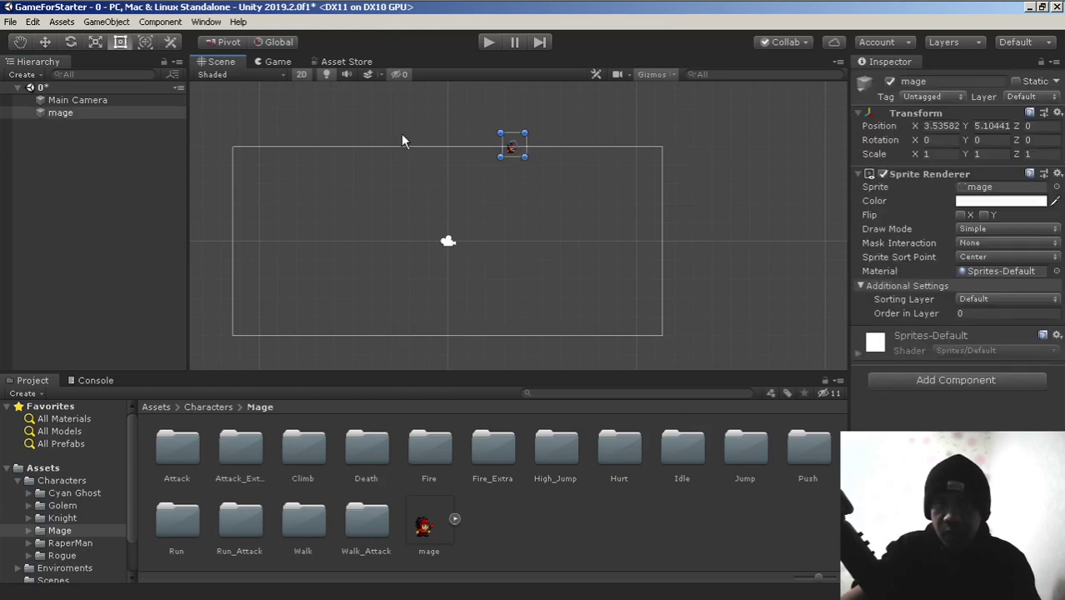
click(278, 63)
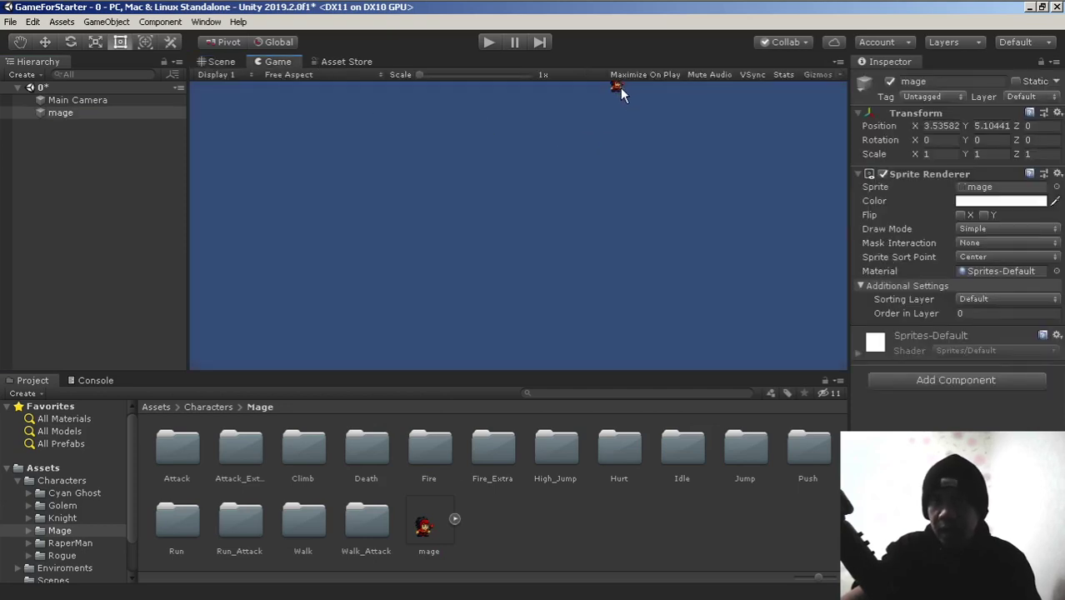
click(221, 63)
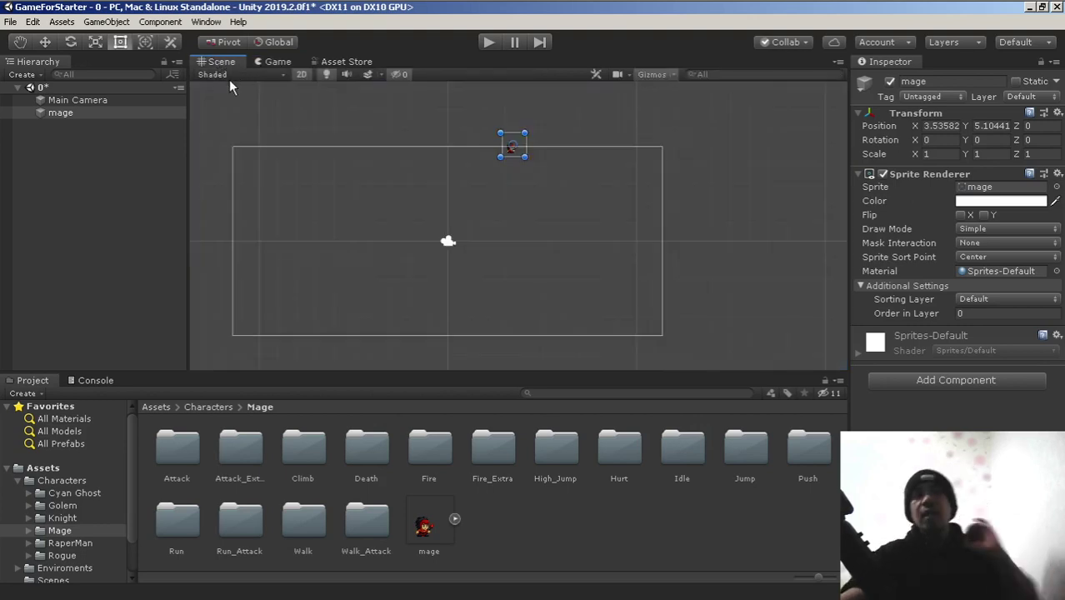
click(49, 115)
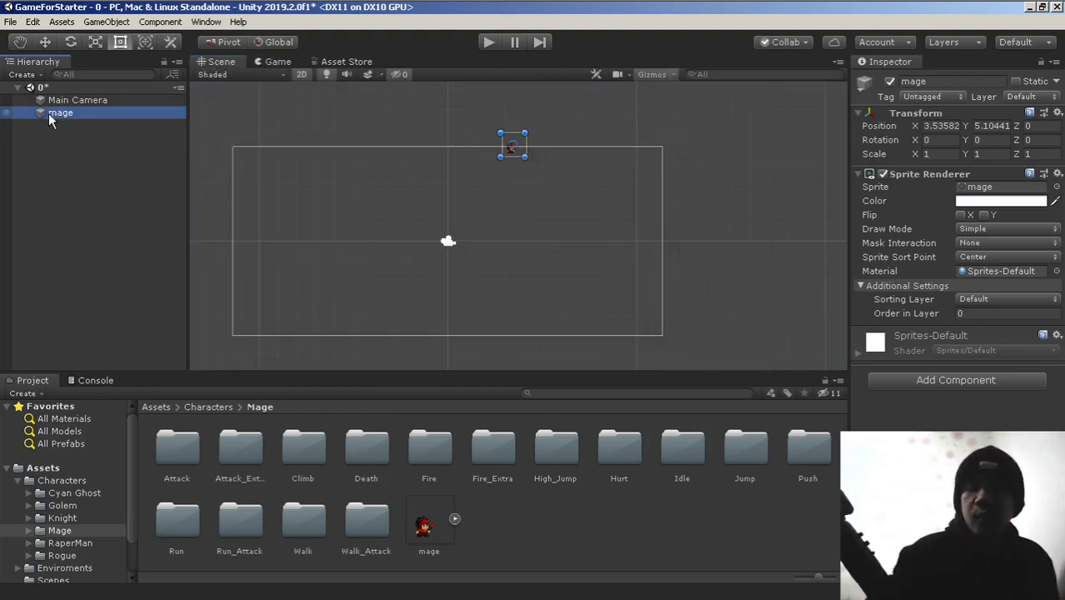
key(Delete)
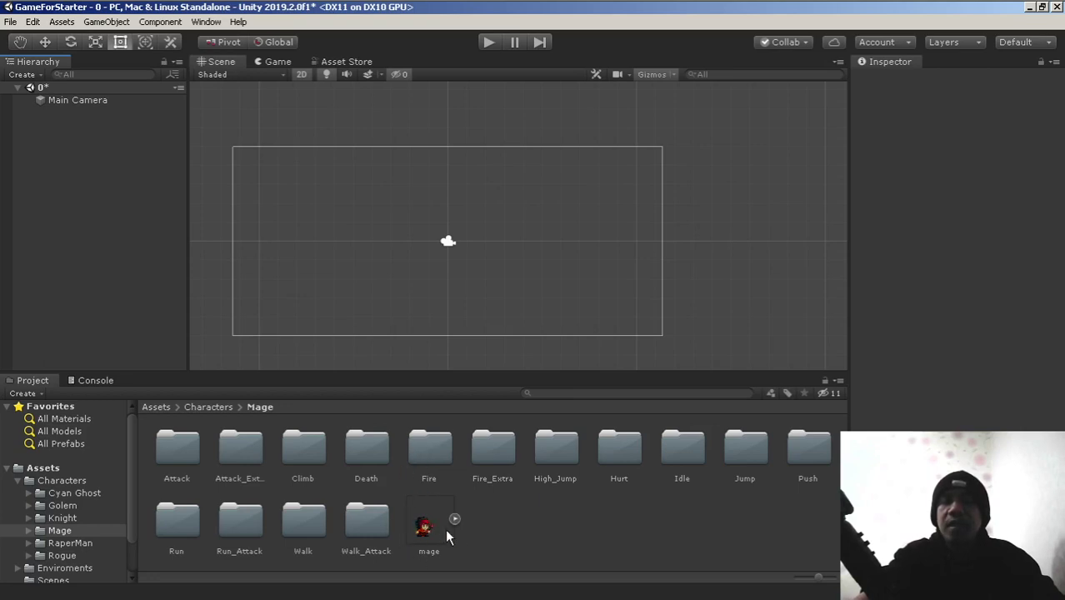
Step: Place the mage sprite inside the camera frame at about X -1.79, Y 1.51 and select it
drag(428, 530, 410, 216)
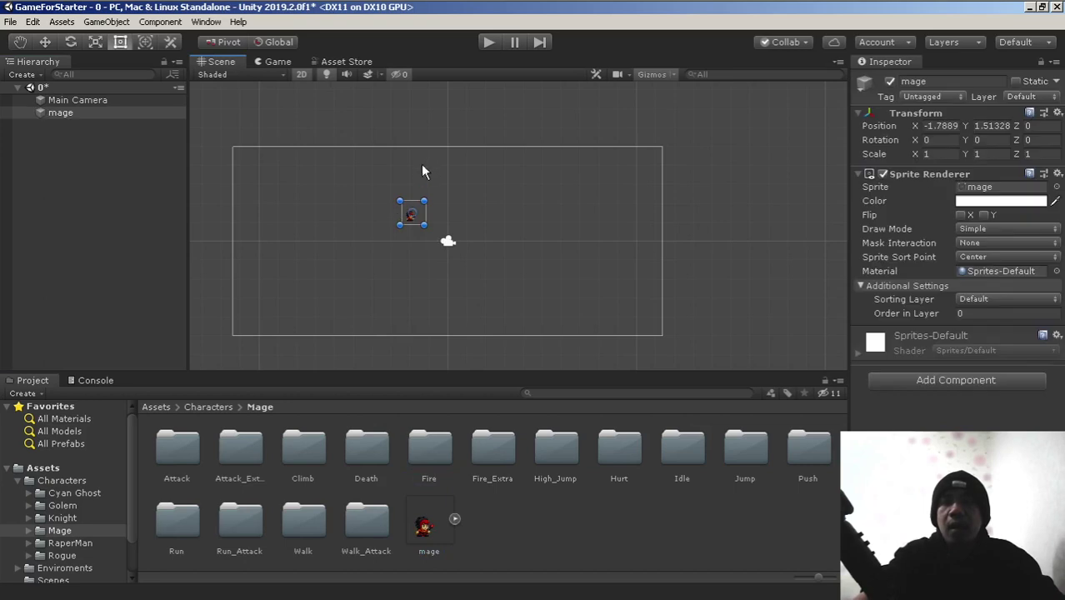
click(65, 114)
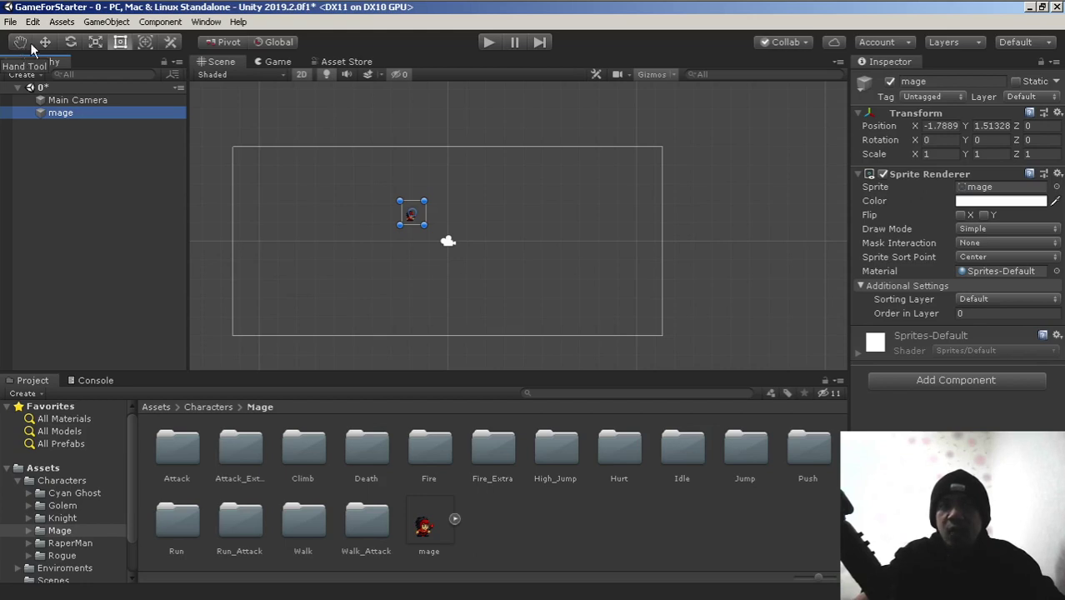
Step: Look for available custom tools, and switch to the Hand tool and back to the Rect tool
click(170, 43)
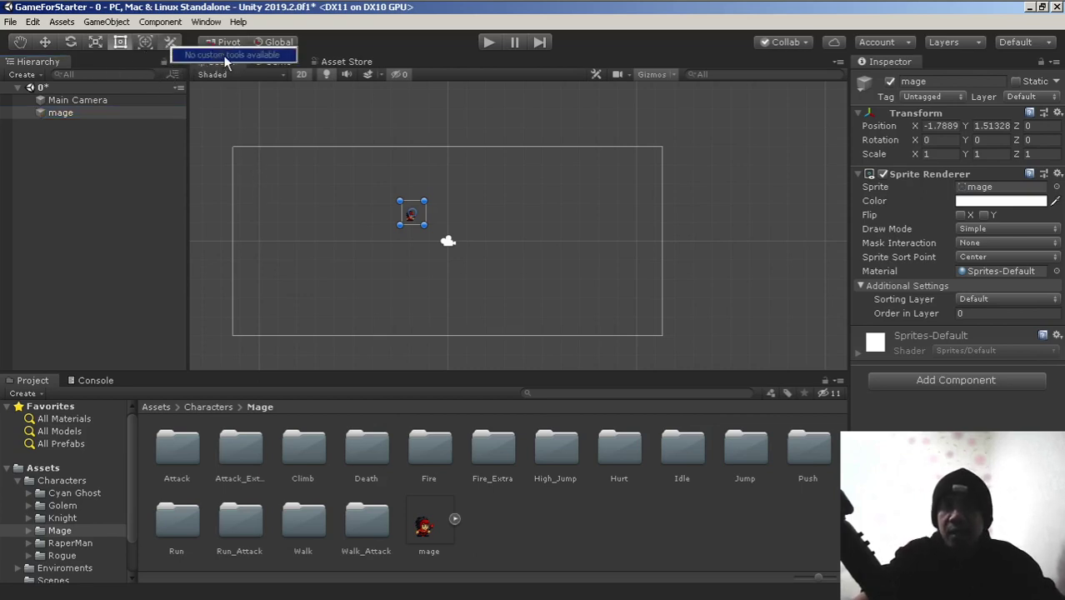
click(167, 46)
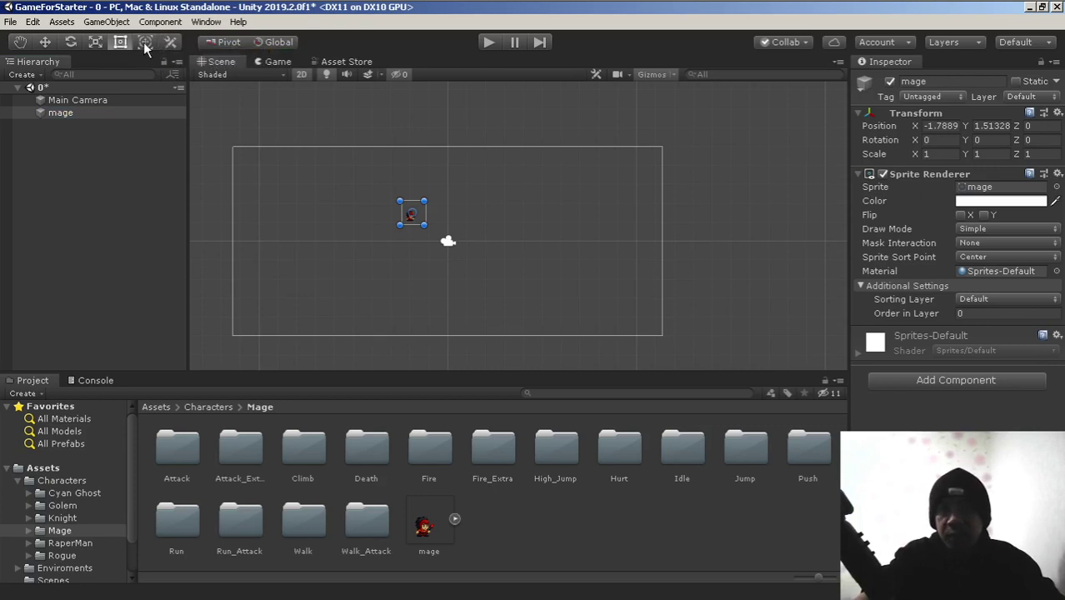
click(20, 43)
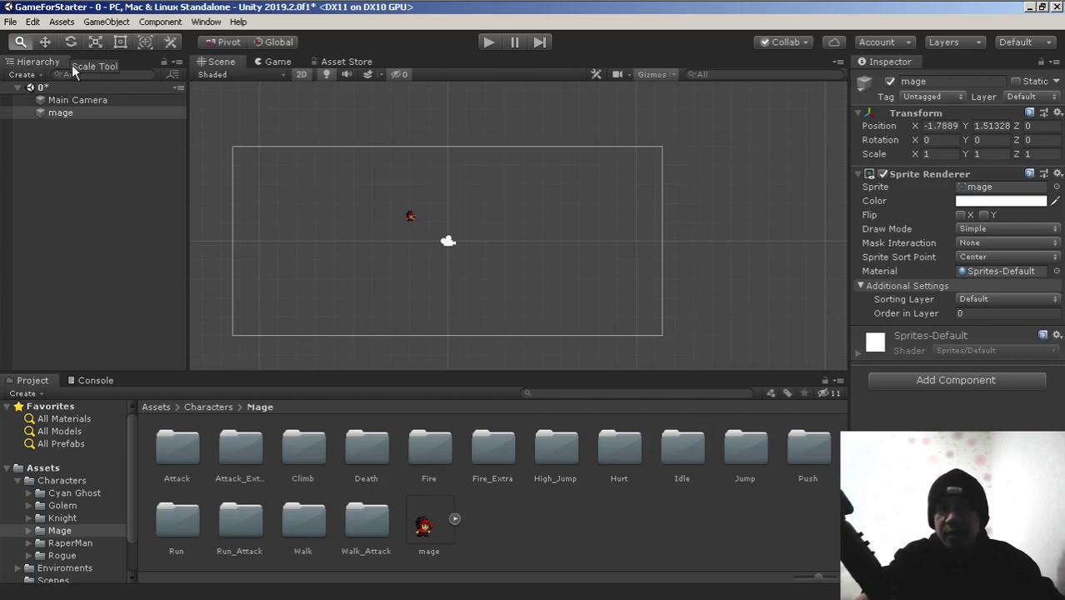
click(119, 45)
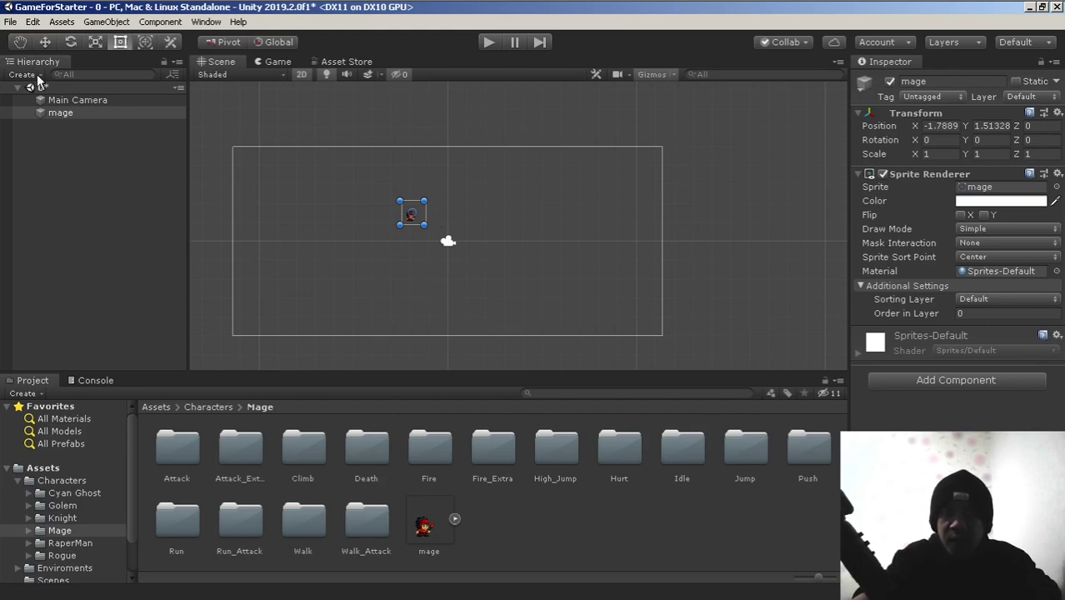
Step: Pan around the Scene view with the Hand tool to demonstrate viewing the scene without moving the mage
click(20, 42)
drag(415, 226, 467, 215)
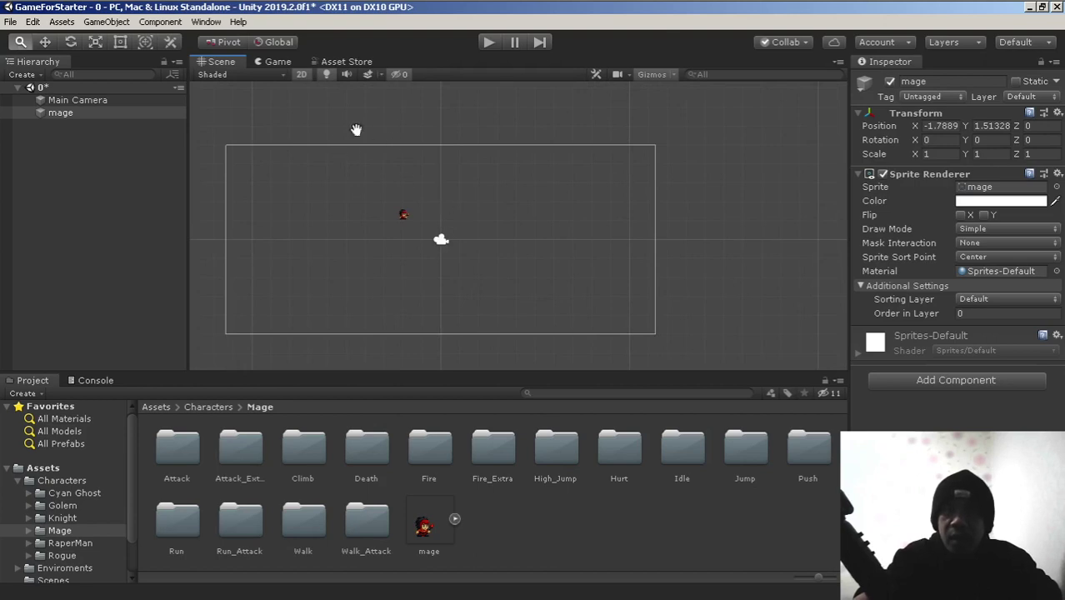
drag(387, 176, 448, 155)
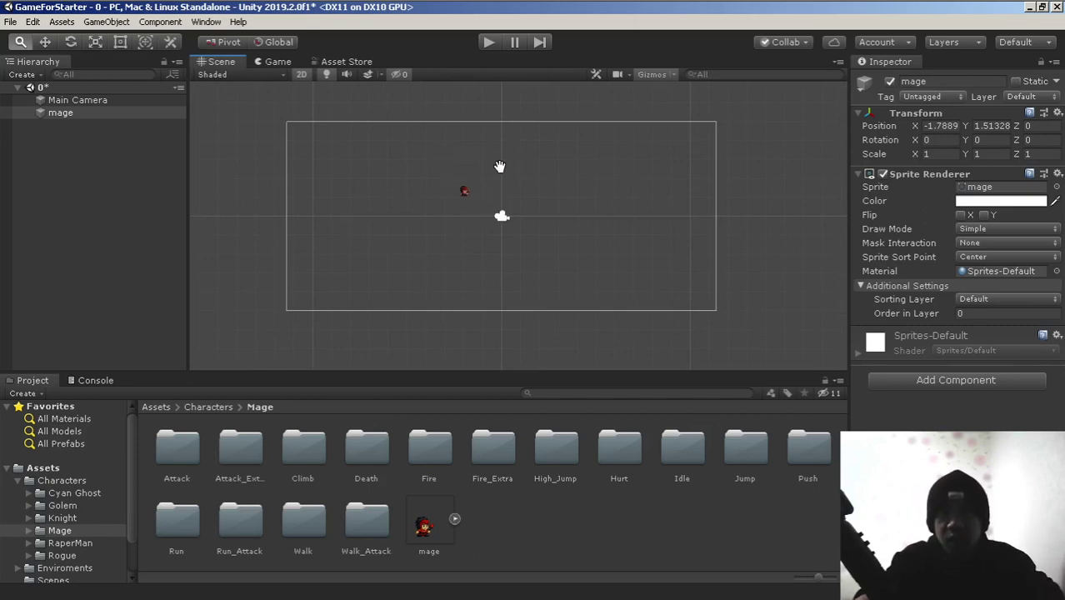
mouse_move(499, 161)
mouse_down()
mouse_move(364, 224)
mouse_move(637, 243)
mouse_move(582, 204)
mouse_move(411, 200)
mouse_move(483, 160)
mouse_up()
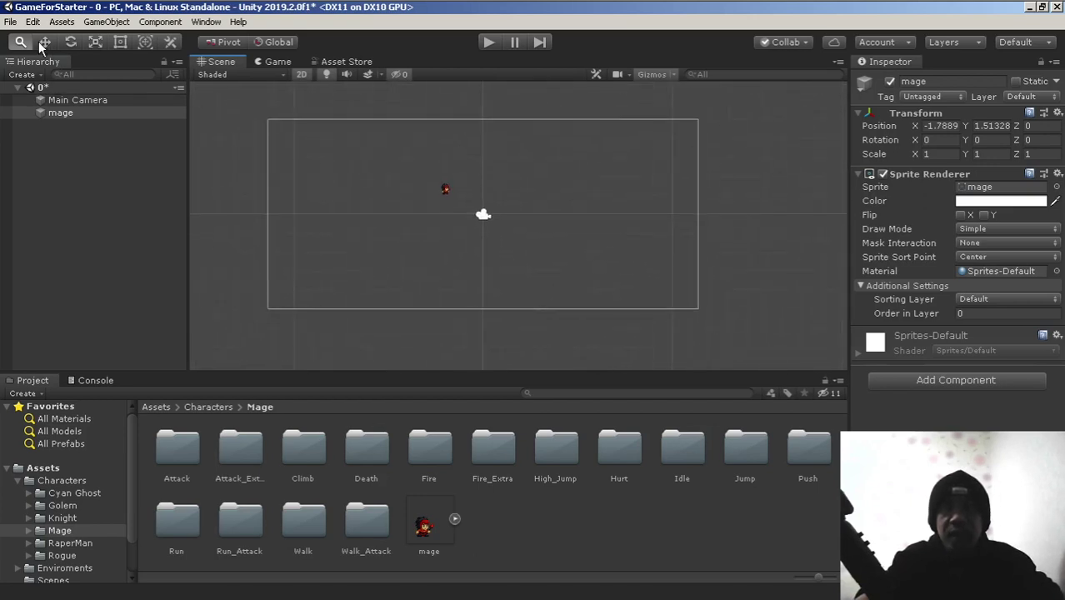
Step: Use the Move tool to shift the mage freely in the XY plane to about X -2.36, Y 0.89
click(45, 43)
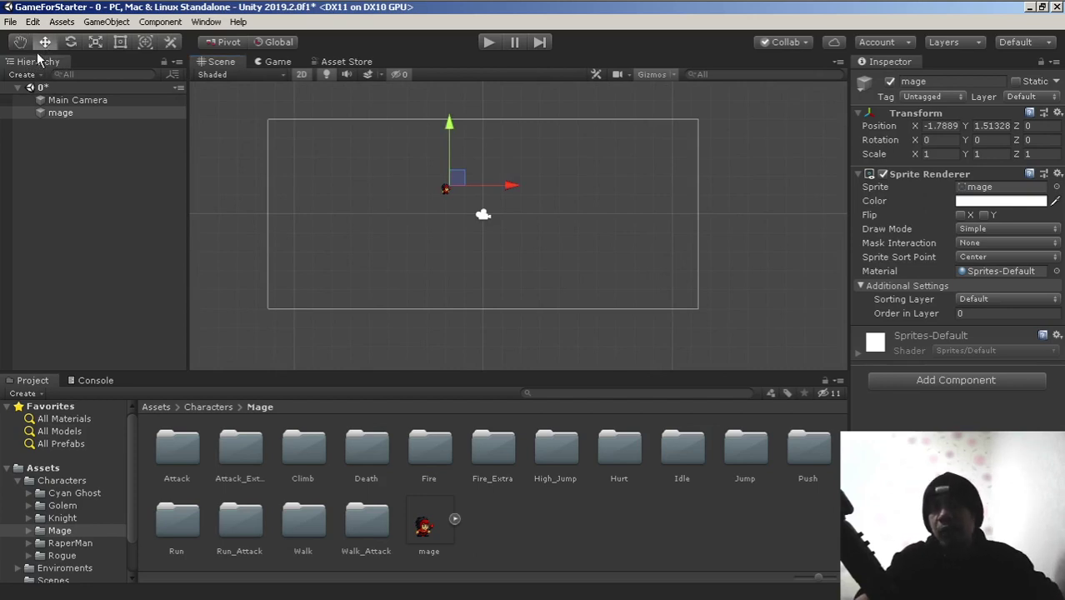
click(68, 113)
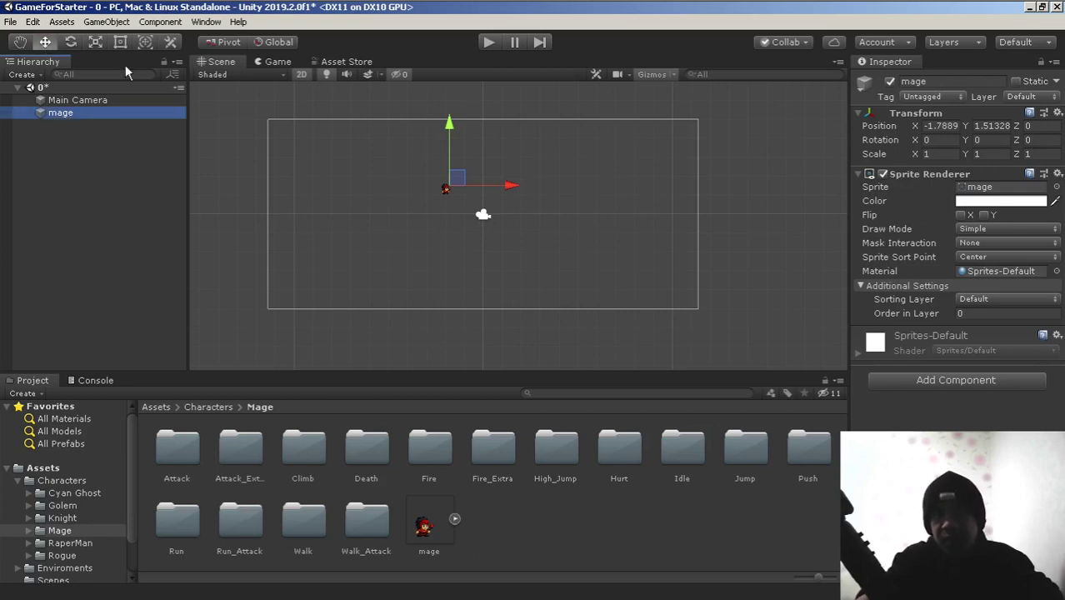
click(45, 41)
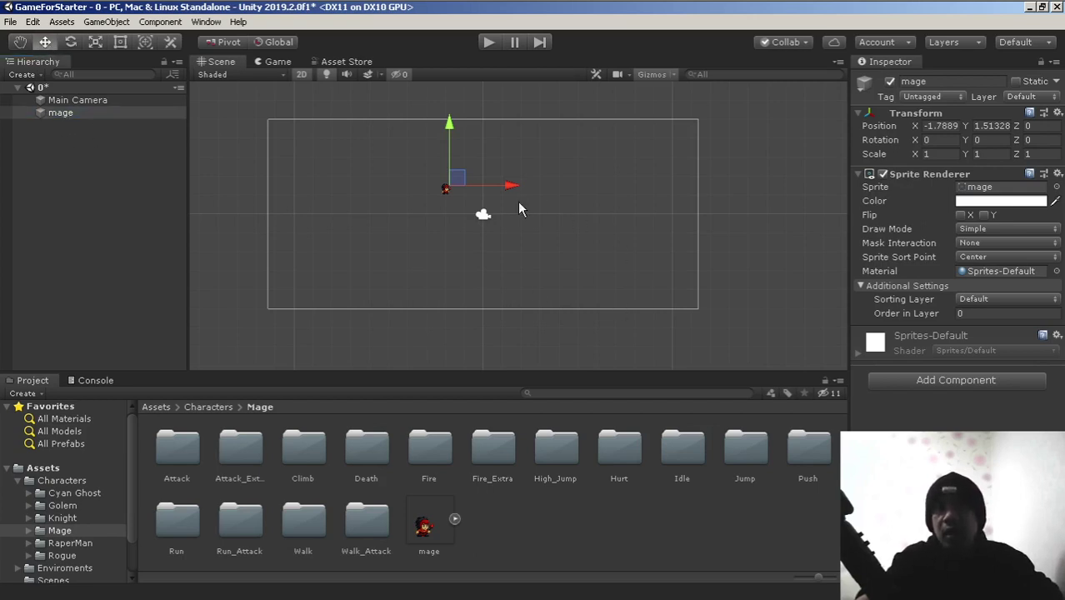
scroll(497, 181, up, 3)
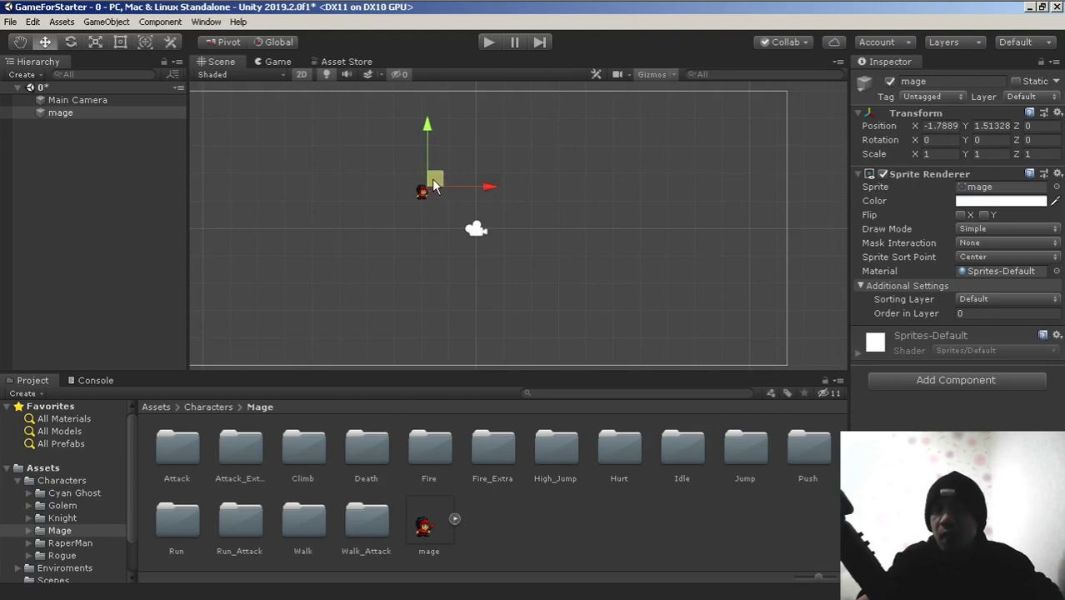
drag(441, 185, 422, 206)
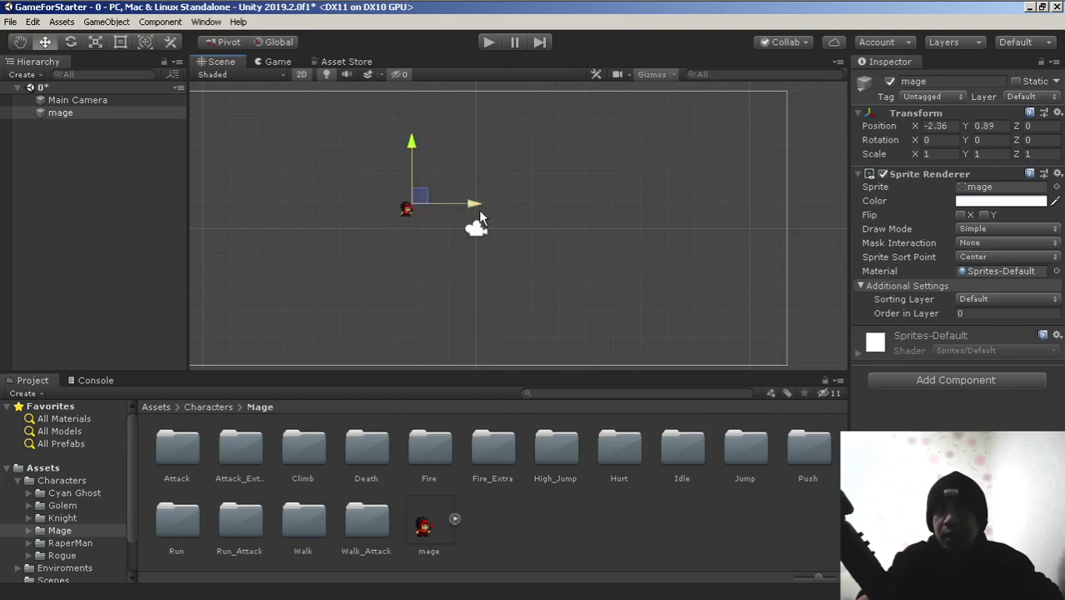
Step: Move the mage along its separate X and Y axes and freely in the plane, ending at about X -3.76, Y 1.22
mouse_move(474, 211)
mouse_down()
mouse_move(520, 210)
mouse_move(495, 210)
mouse_up()
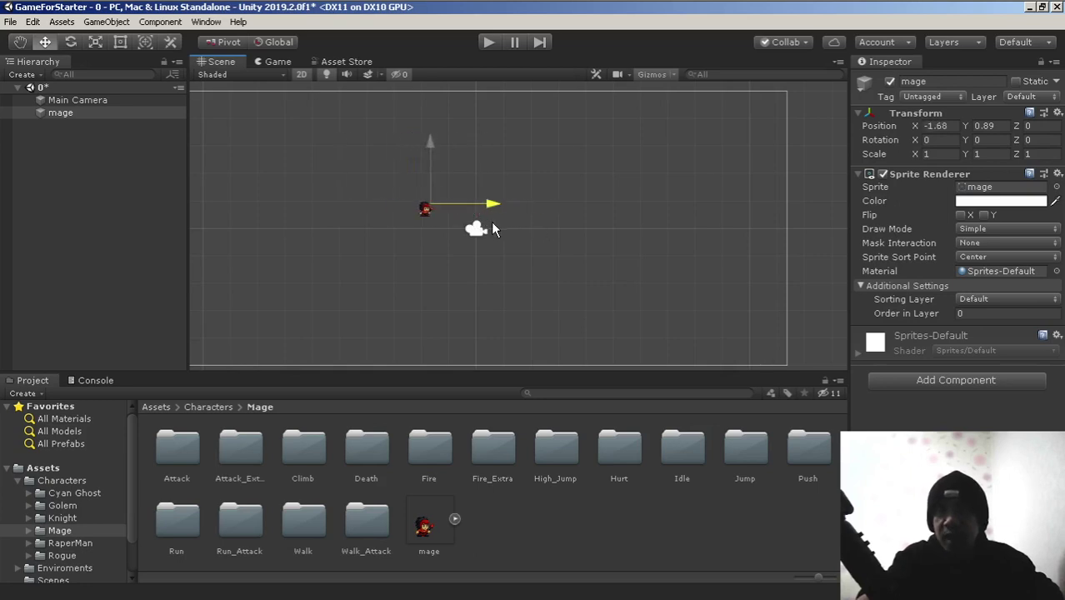
mouse_move(428, 145)
mouse_down()
mouse_move(426, 190)
mouse_move(429, 152)
mouse_up()
mouse_move(496, 211)
mouse_down()
mouse_move(404, 209)
mouse_move(507, 204)
mouse_move(487, 208)
mouse_up()
drag(432, 163, 416, 141)
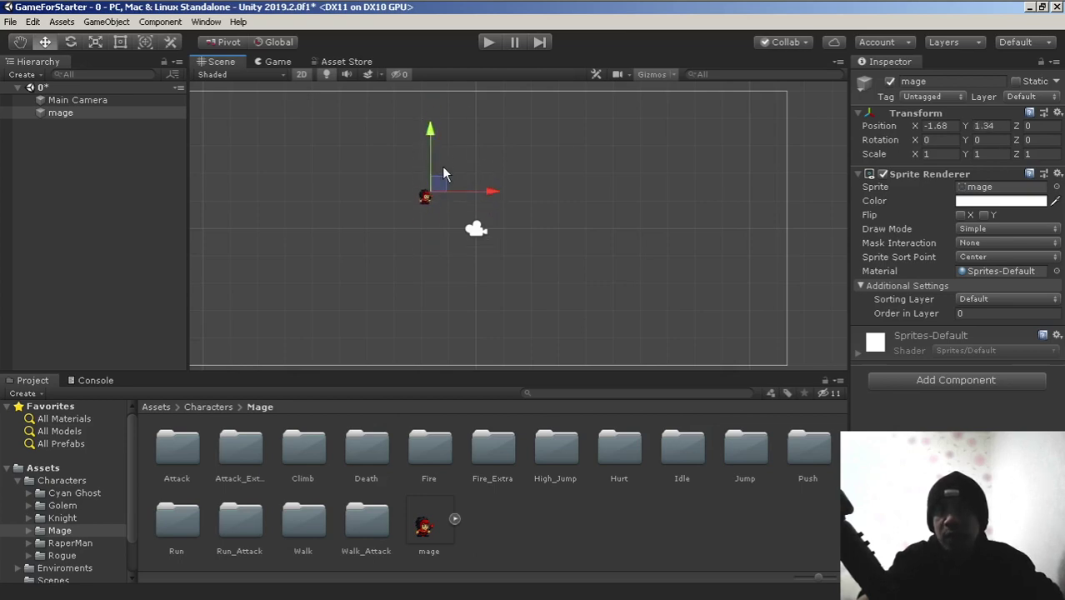
drag(439, 180, 410, 197)
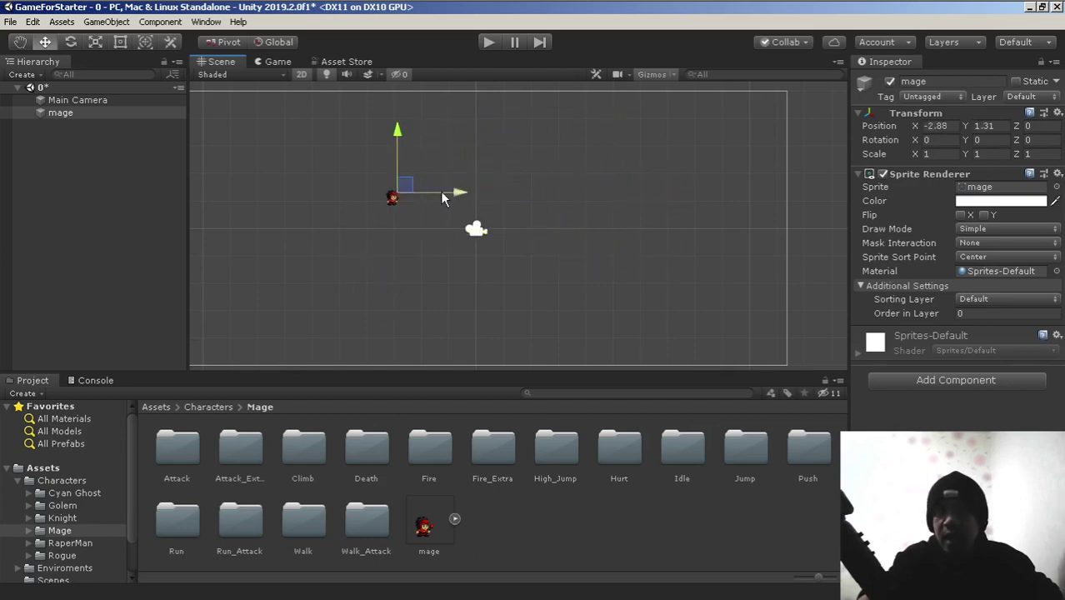
mouse_move(460, 195)
mouse_down()
mouse_move(415, 199)
mouse_move(443, 200)
mouse_up()
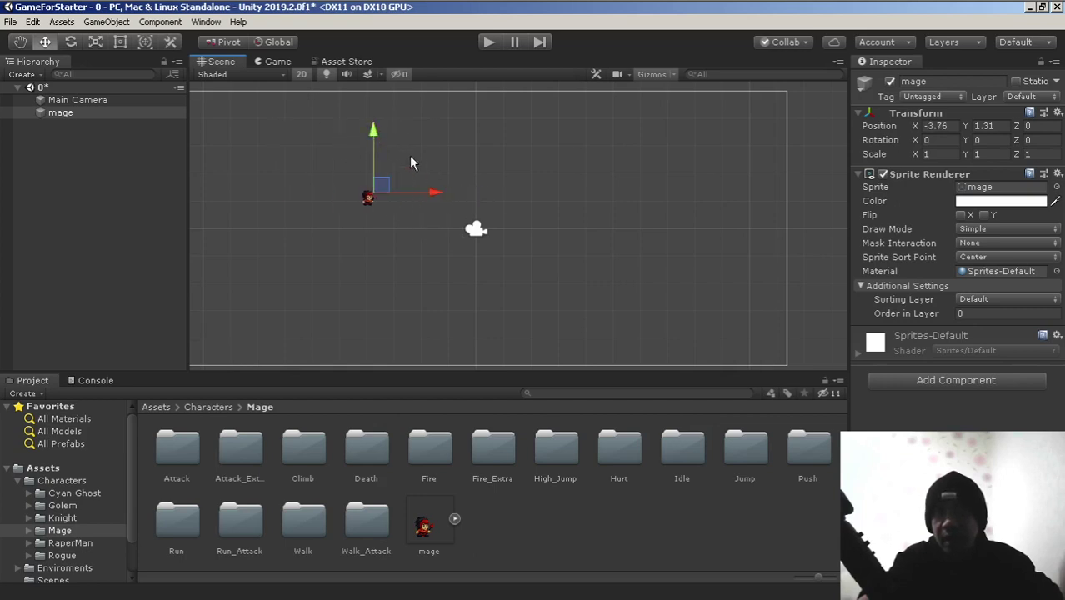
drag(375, 135, 399, 137)
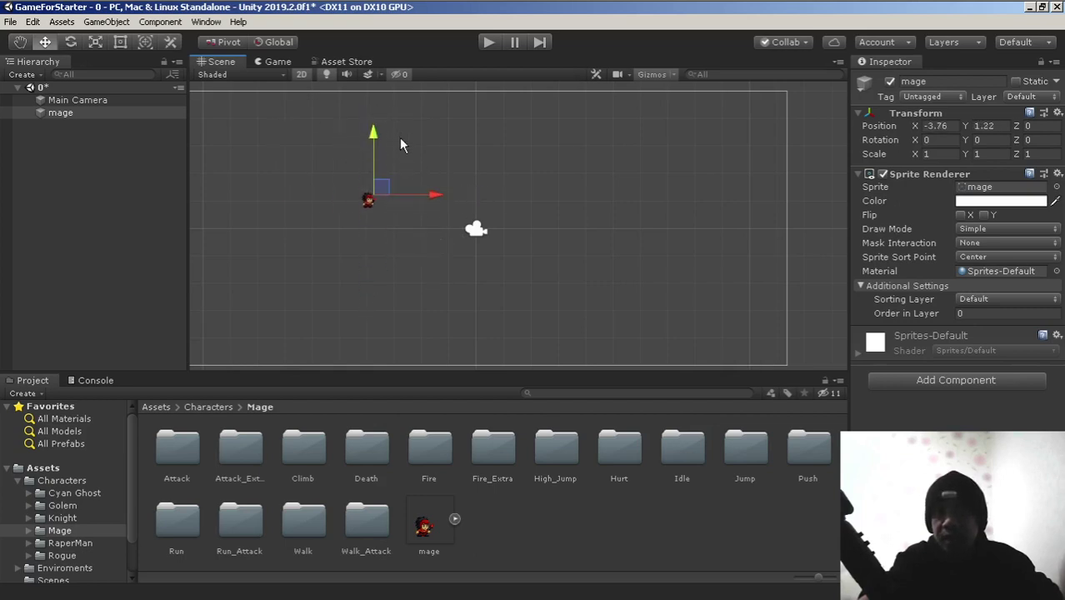
Step: Rotate the mage with the Rotate tool to about X -52.1, Y -11.16, Z 8.85
click(72, 42)
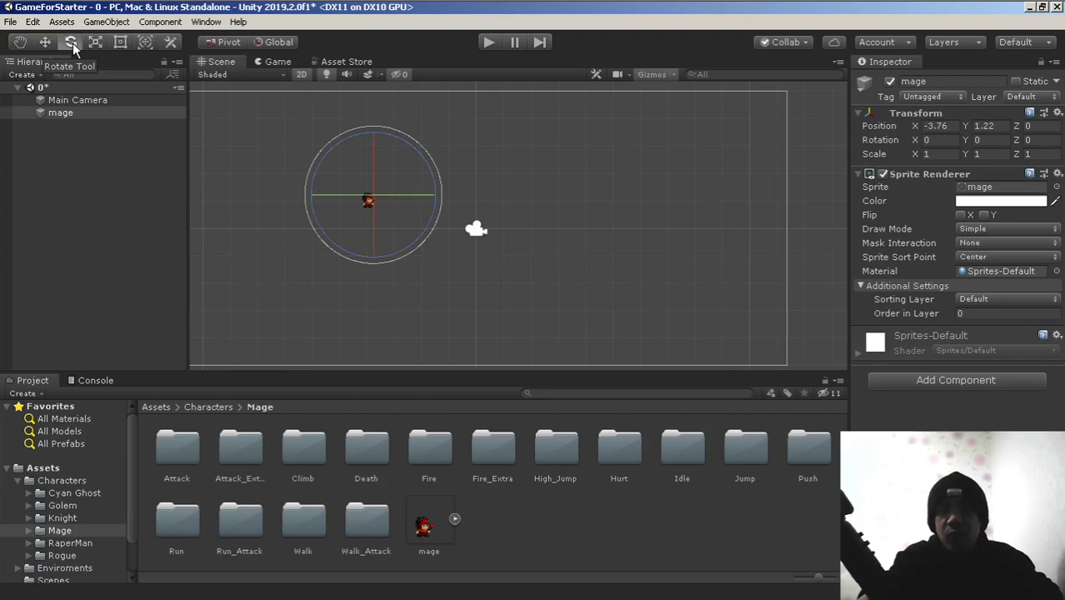
scroll(390, 176, up, 5)
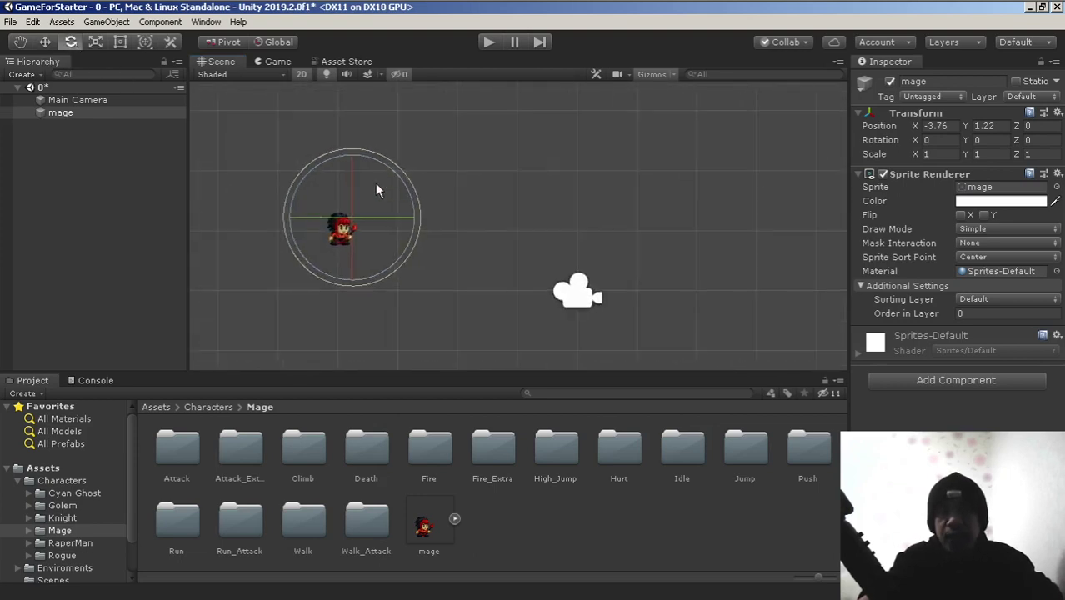
middle_drag(376, 190, 425, 178)
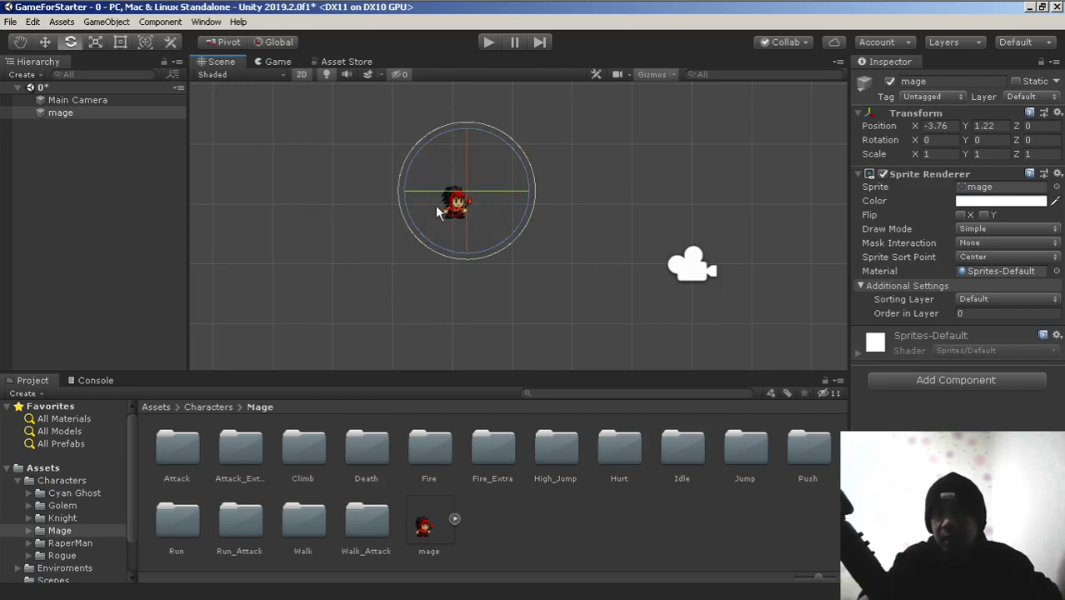
drag(467, 193, 590, 219)
drag(471, 174, 406, 195)
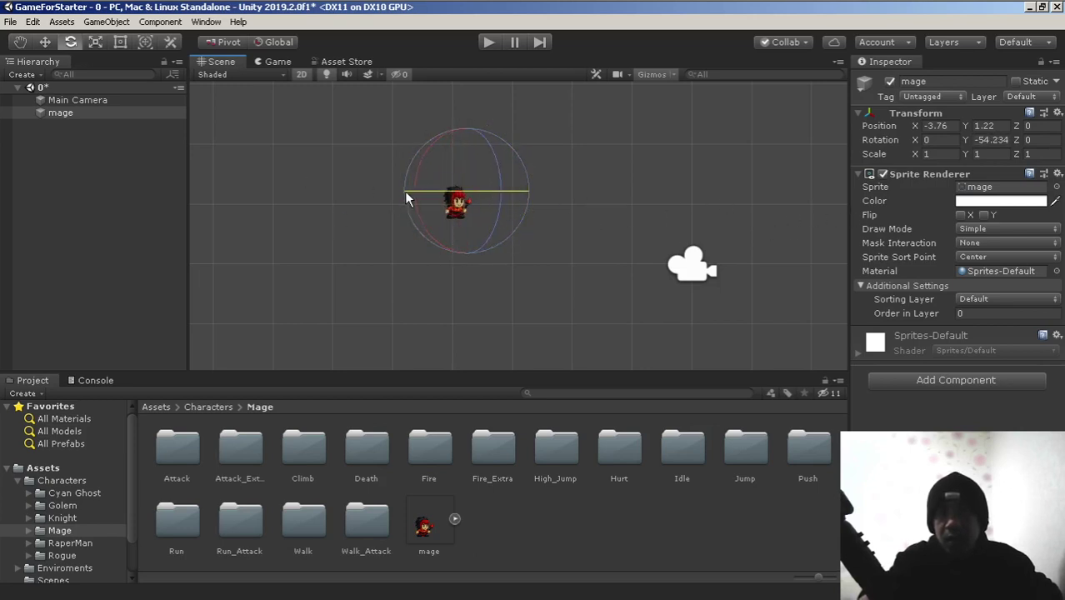
drag(479, 153, 497, 203)
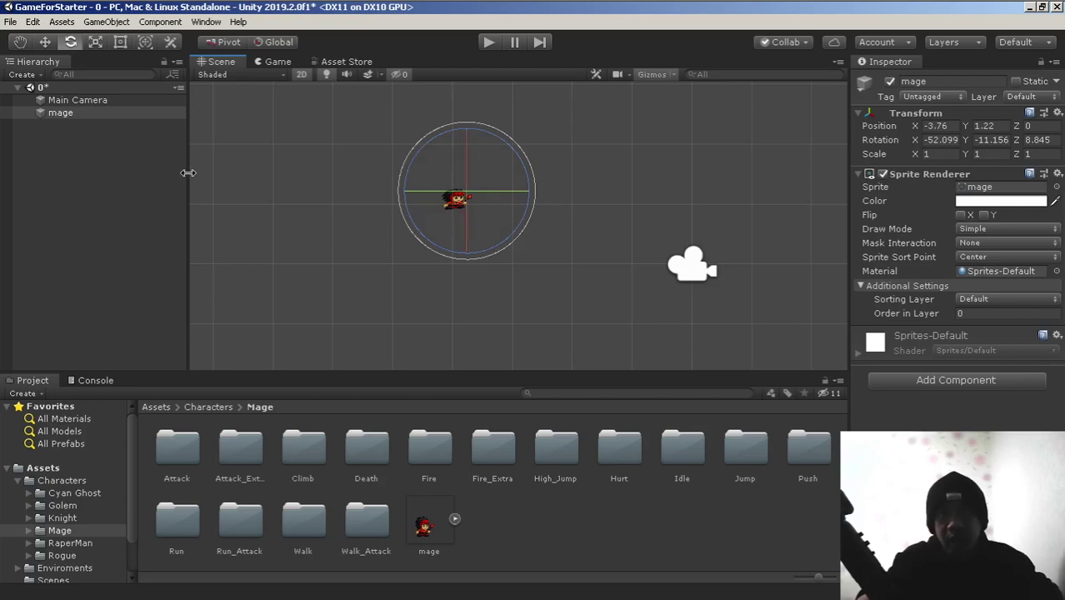
Step: Stretch the mage with the Scale tool along its separate axes to about X 4.10, Y 4.34, Z 5.12
click(95, 43)
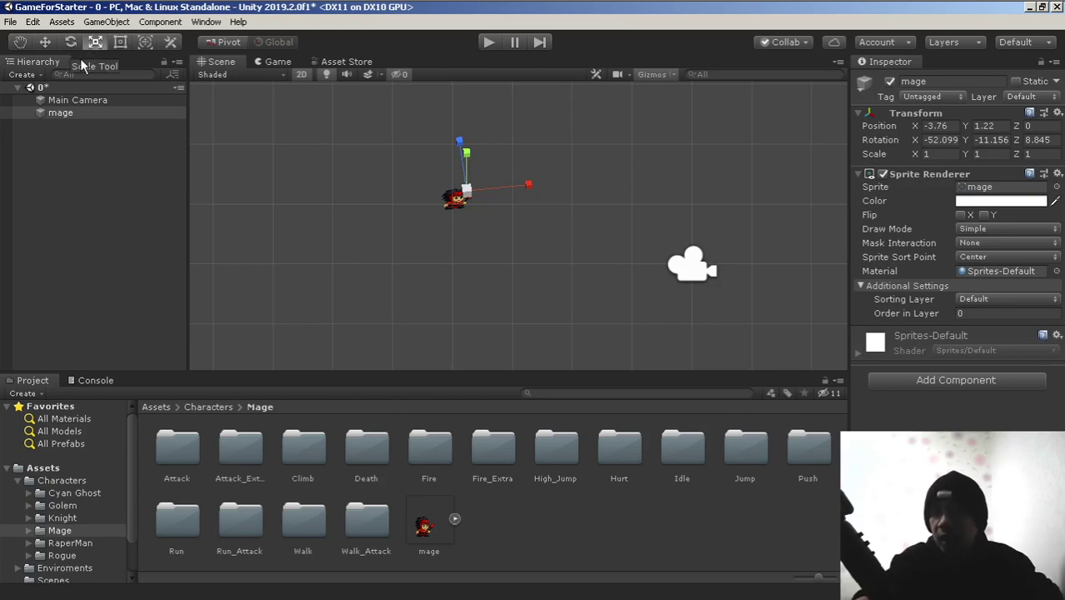
scroll(509, 190, up, 5)
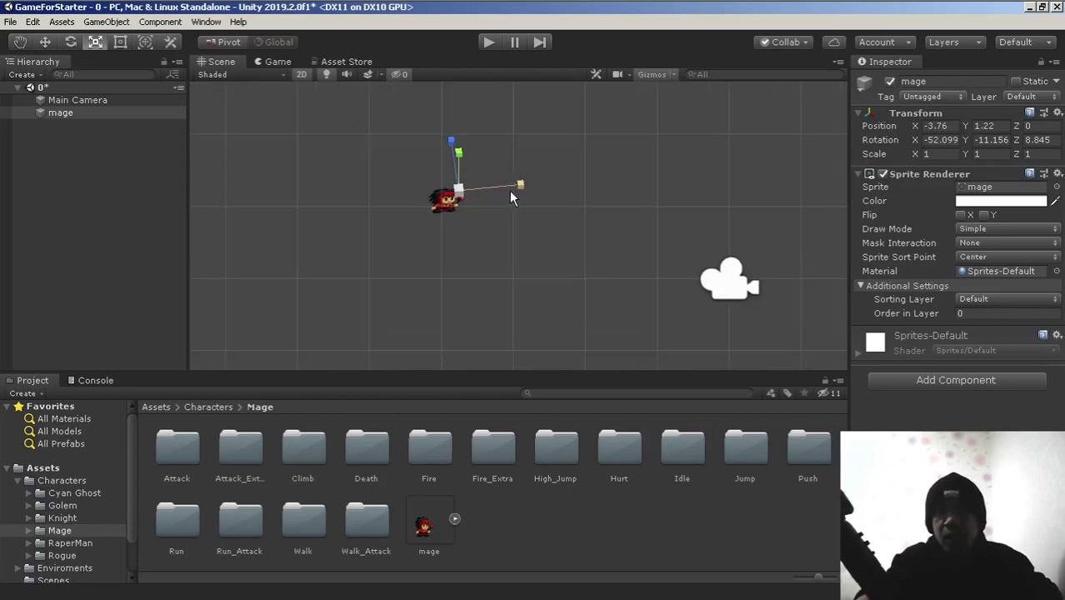
scroll(498, 195, down, 2)
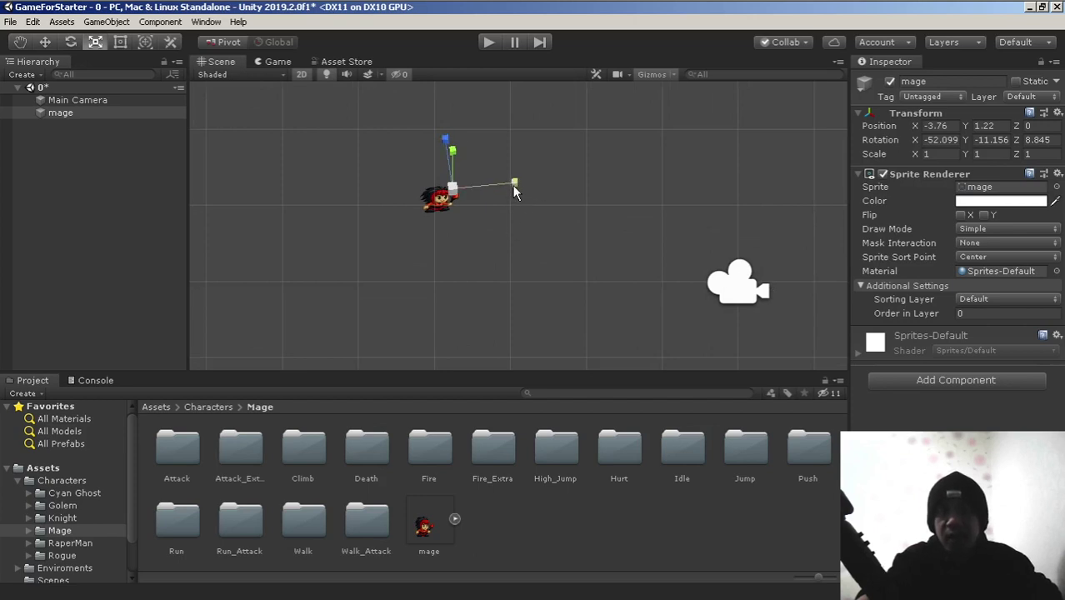
drag(514, 192, 708, 177)
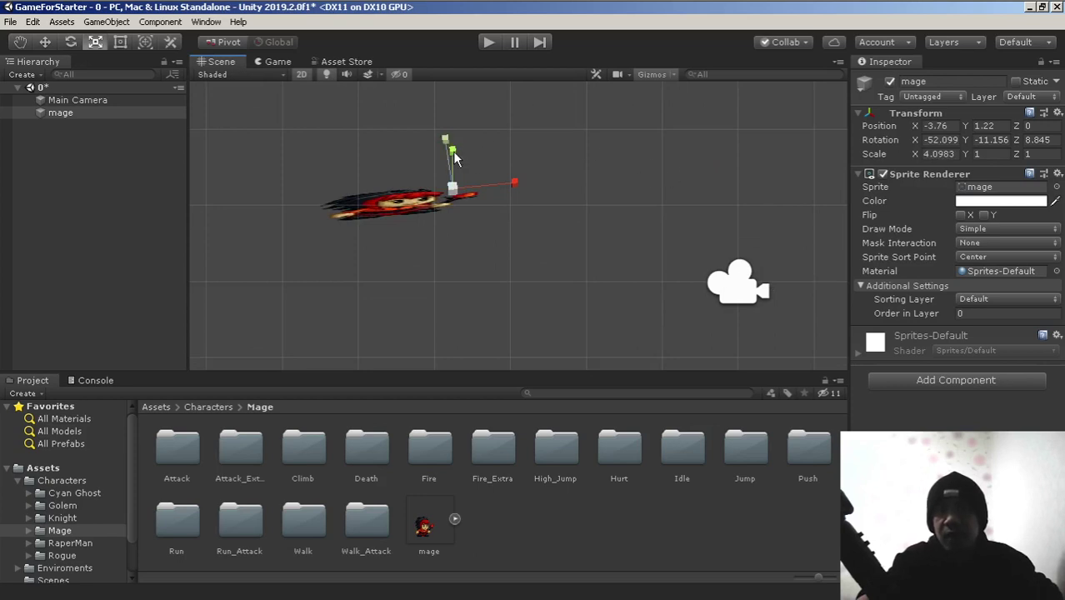
drag(454, 157, 449, 117)
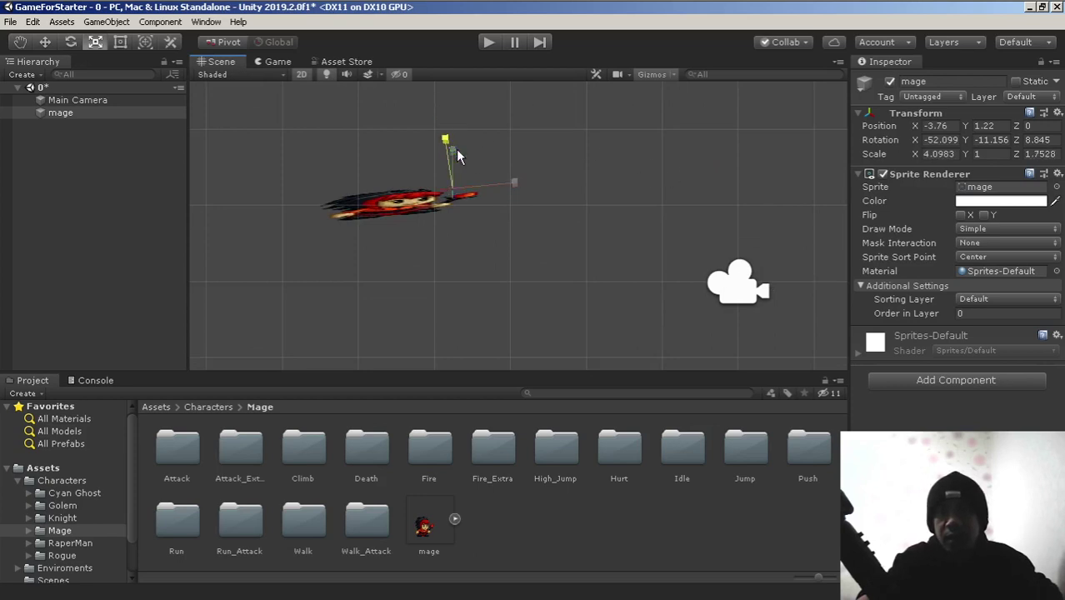
drag(456, 157, 567, 20)
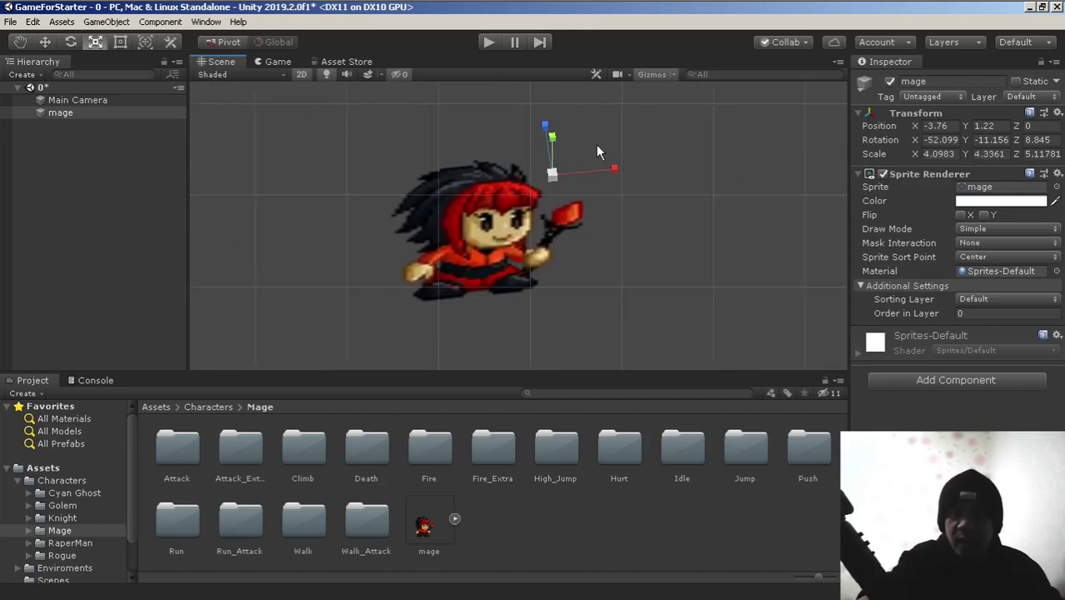
scroll(595, 152, down, 4)
middle_drag(605, 138, 526, 160)
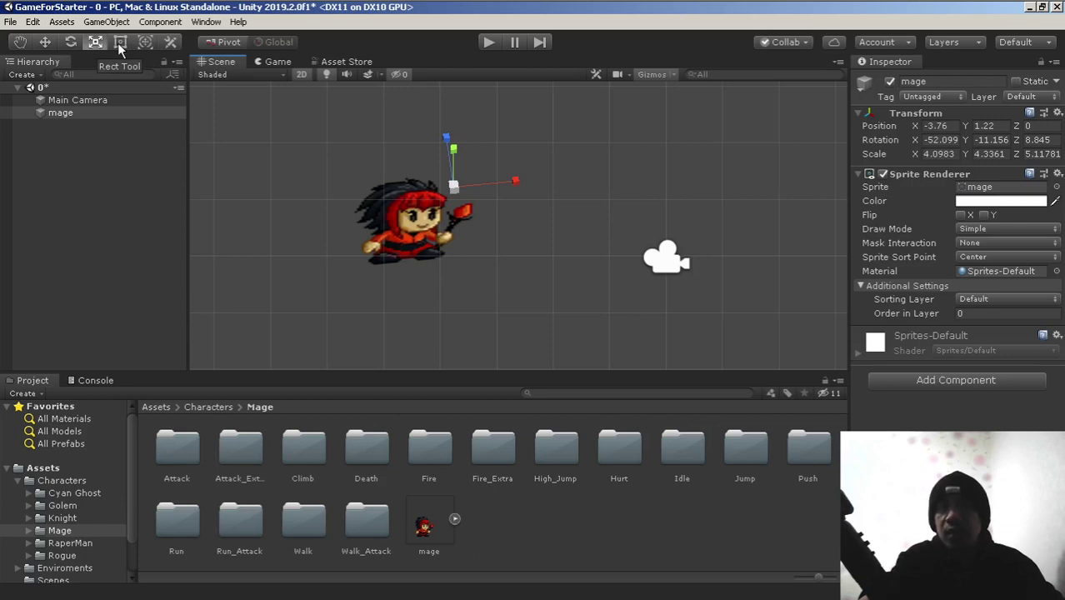
Step: Resize the mage horizontally with the Rect tool to a scale of about X 5.83, Z 5.37, shifting its position to about X -2.64, Y 1.34
click(119, 44)
scroll(472, 137, down, 1)
scroll(471, 138, down, 2)
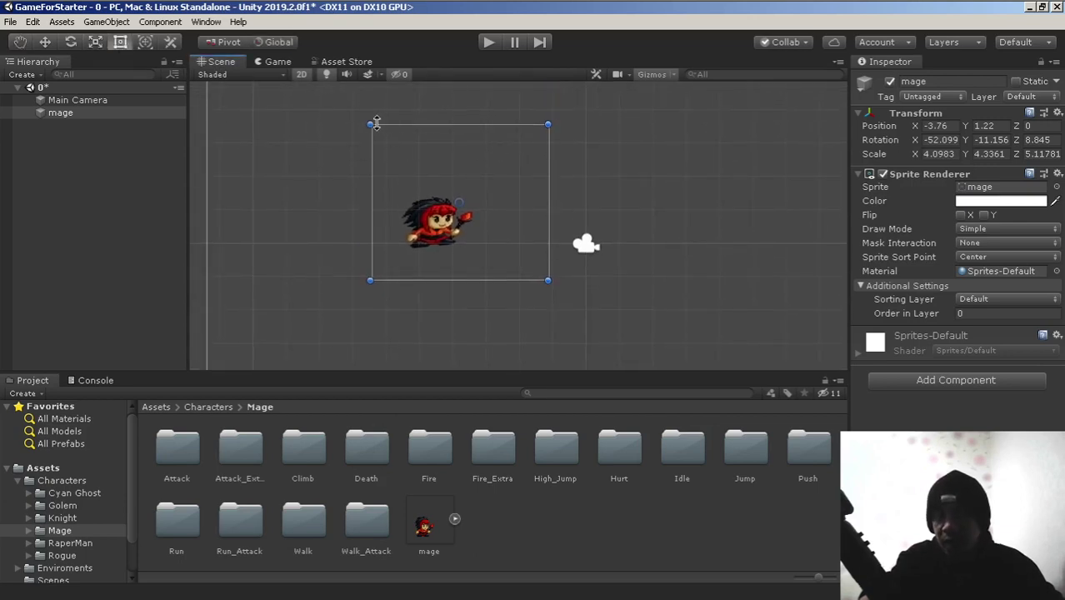
drag(549, 125, 608, 169)
scroll(583, 171, down, 2)
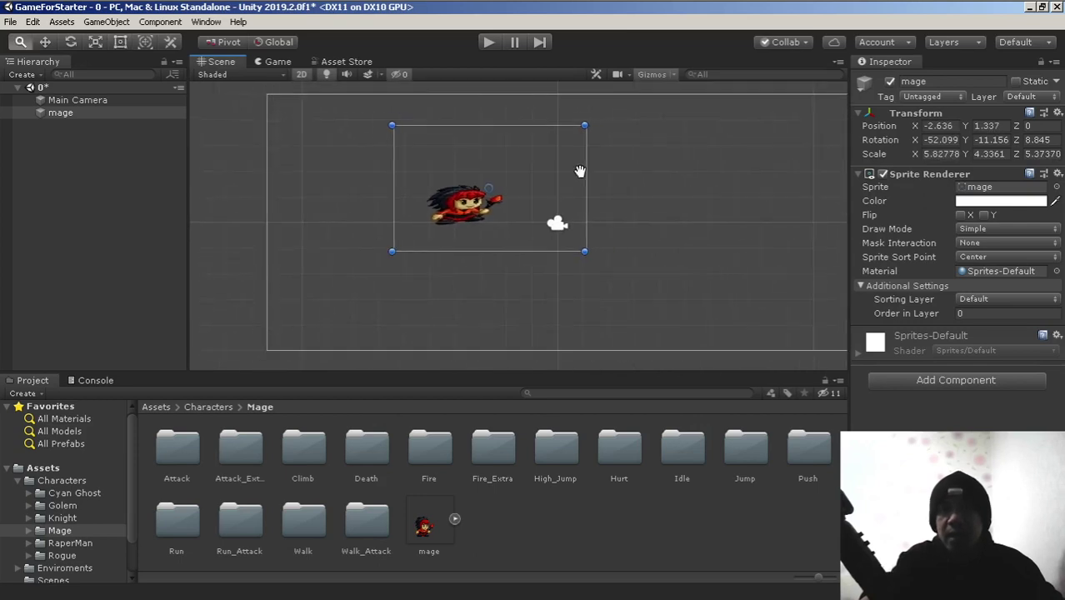
Step: Move the mage with the combined Transform tool, freely and along each axis, to X -4.5, Y -0.43
click(146, 43)
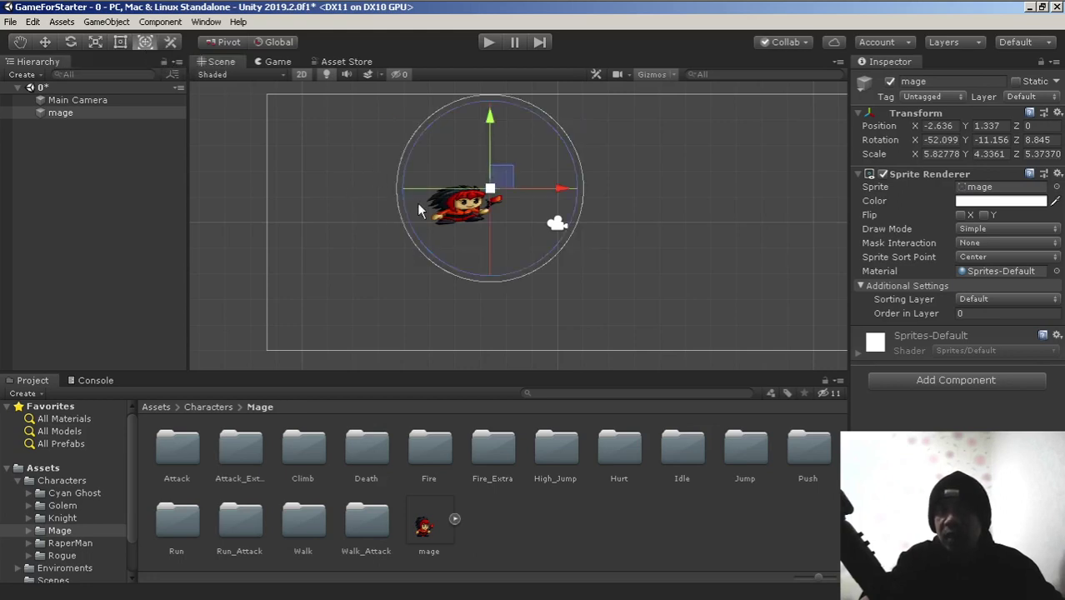
middle_drag(634, 196, 589, 202)
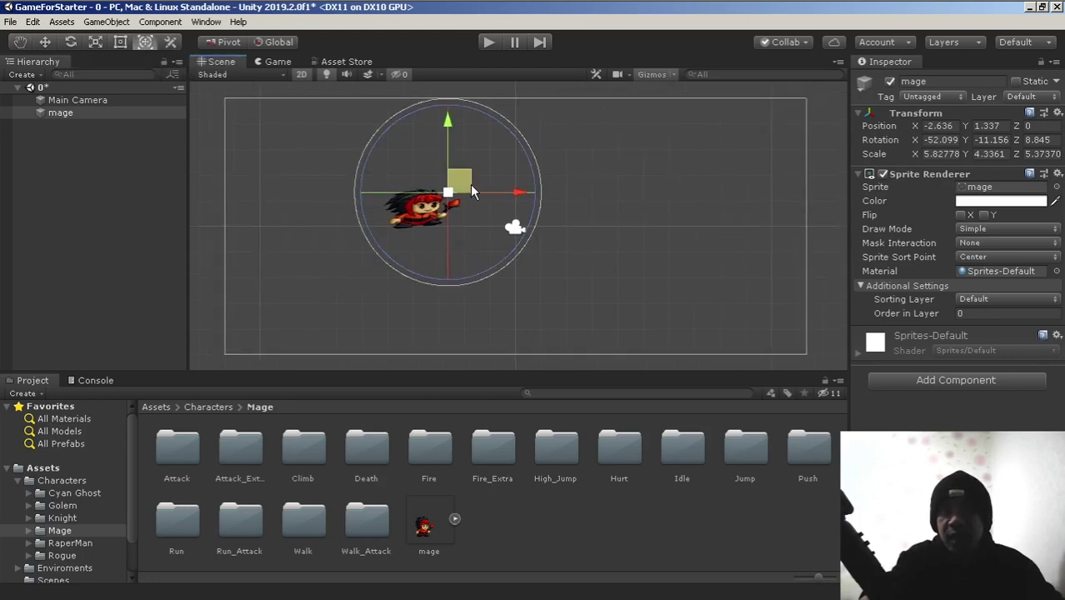
drag(462, 188, 443, 198)
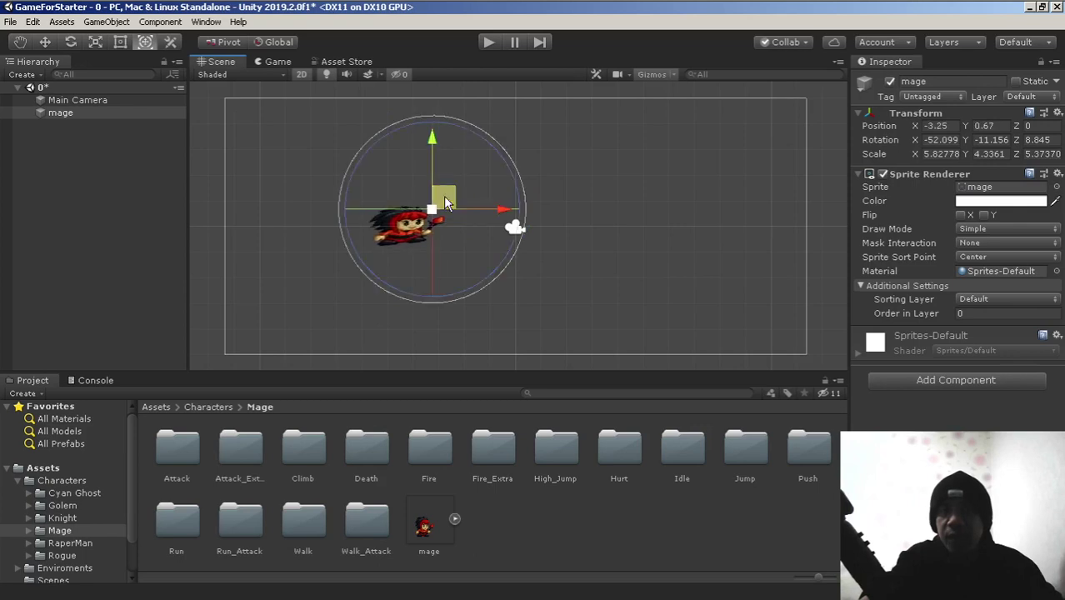
drag(506, 219, 470, 214)
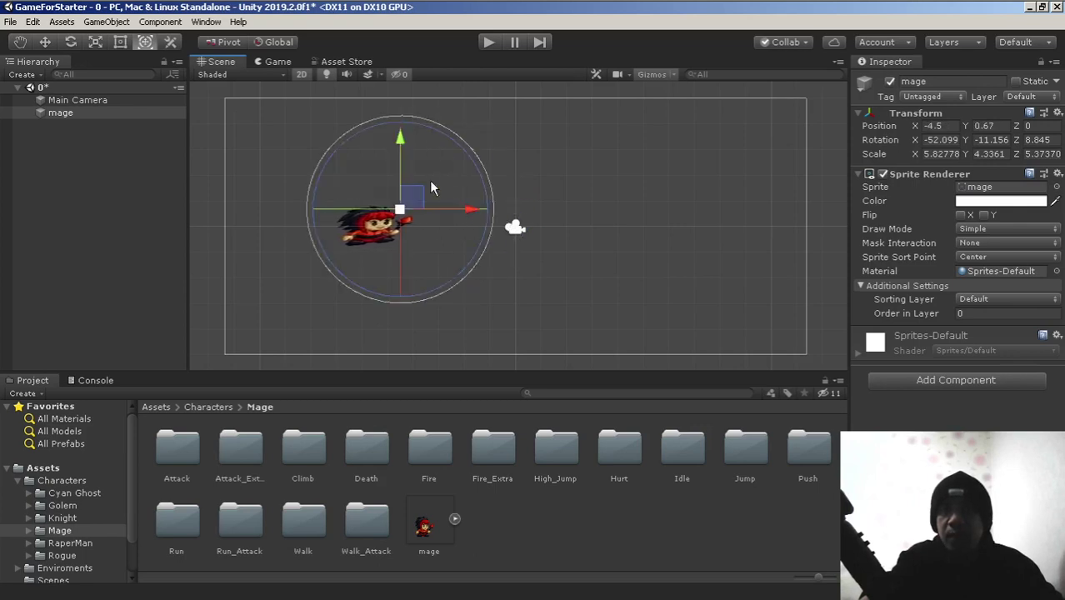
drag(397, 145, 406, 164)
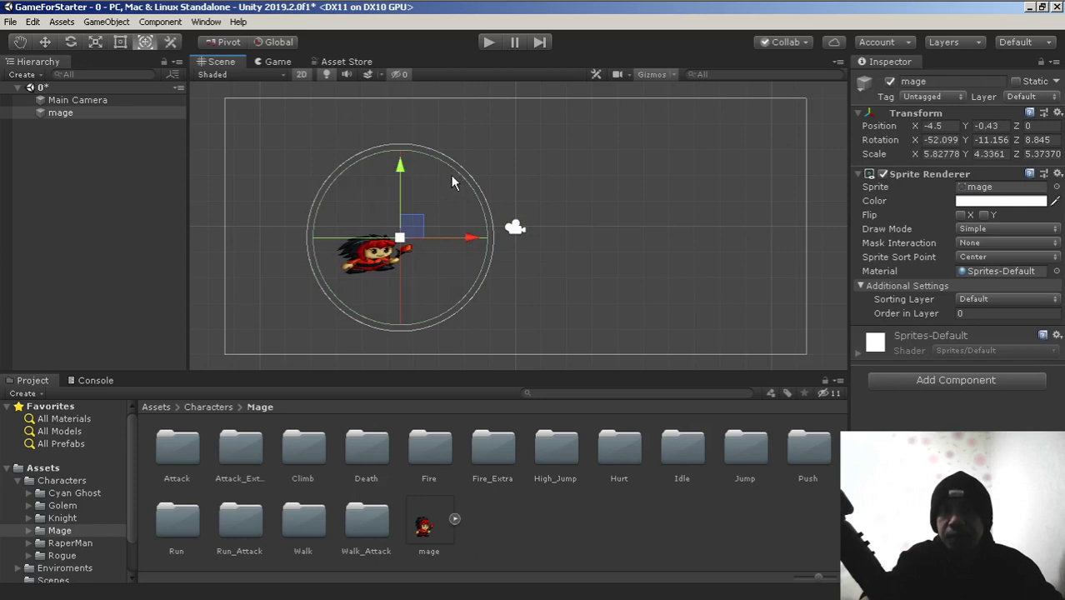
Step: Rotate the mage with the Transform tool to about X 59.5, Y 105.8, Z -400.5 and scale it to about X 2.13, Y 1.59, Z 1.97
mouse_move(418, 210)
mouse_down()
mouse_move(467, 184)
mouse_move(414, 220)
mouse_move(404, 158)
mouse_move(435, 268)
mouse_move(329, 230)
mouse_move(460, 234)
mouse_move(408, 203)
mouse_move(401, 243)
mouse_move(426, 265)
mouse_move(404, 274)
mouse_move(414, 269)
mouse_move(351, 194)
mouse_move(407, 215)
mouse_up()
scroll(413, 205, up, 1)
middle_drag(413, 204, 397, 120)
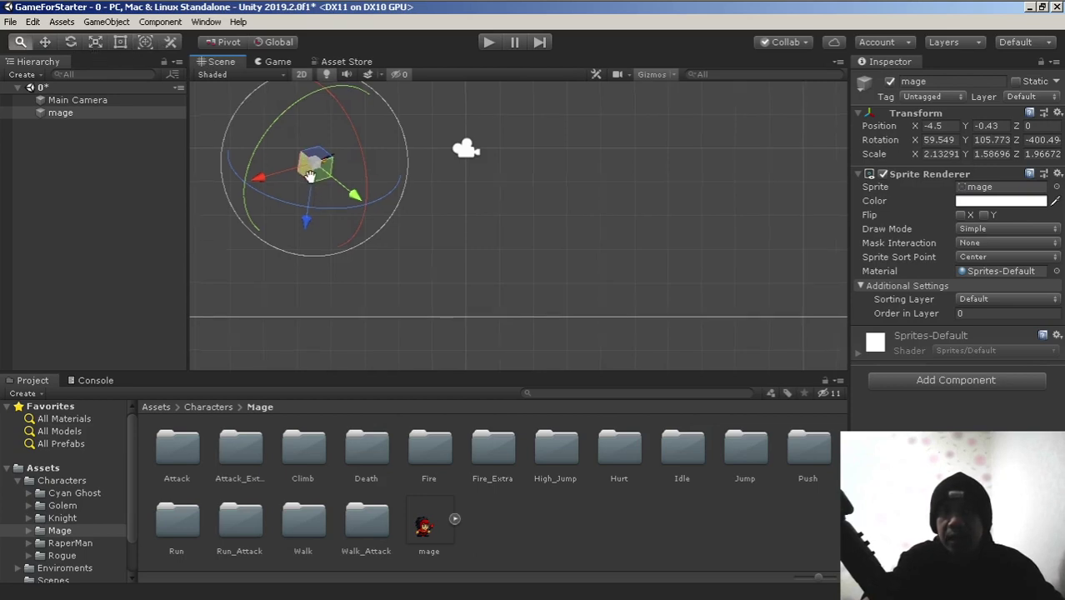
middle_drag(309, 185, 386, 239)
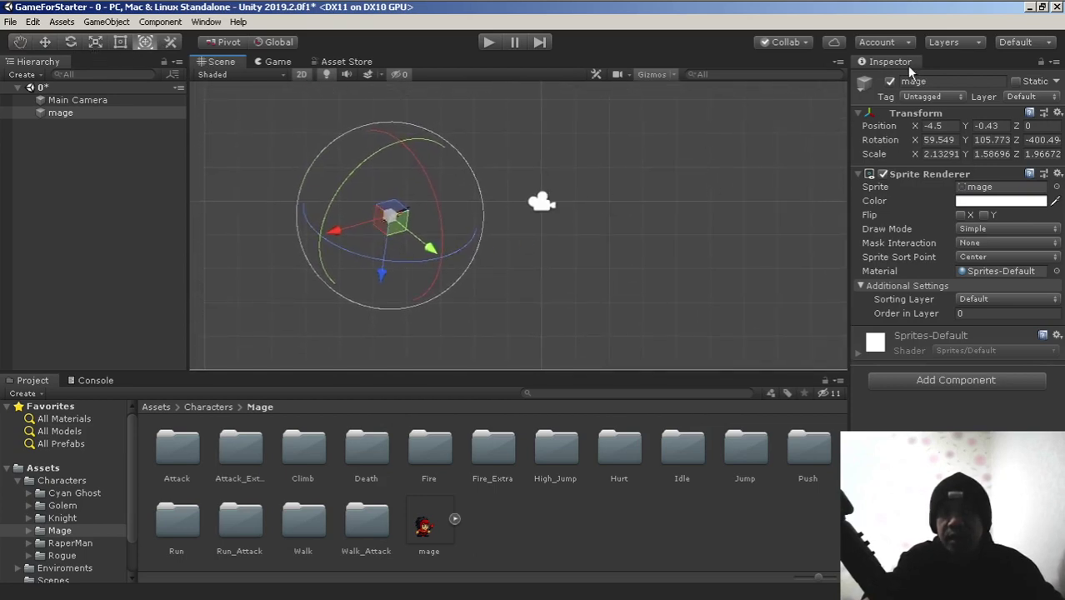